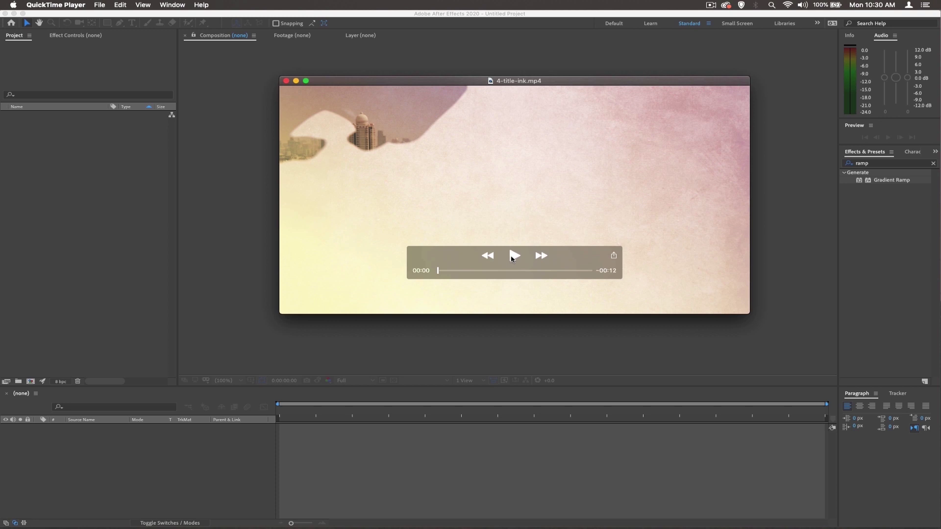
Play 4-title-ink.mp4 in QuickTime through to the 'Starring Veronica Jones' title
{"action": "left_click", "coordinate": [515, 256]}
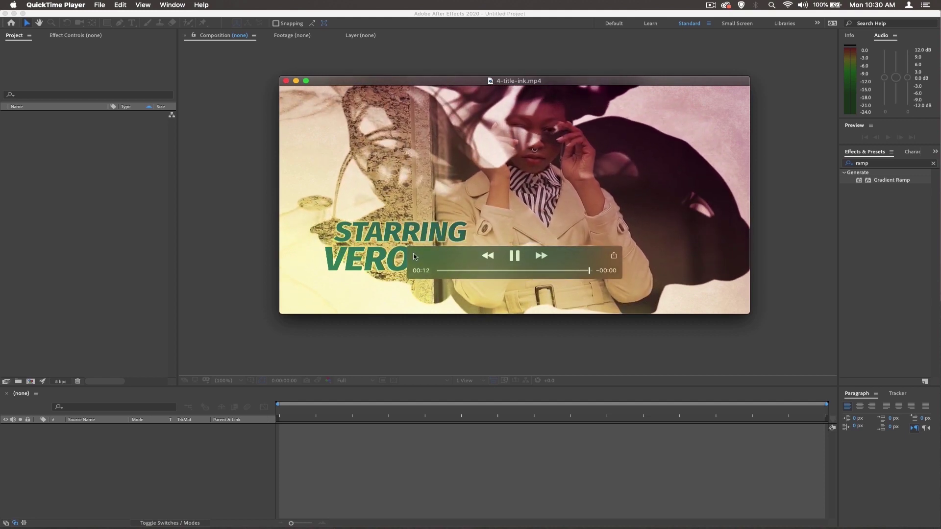
{"action": "left_click_drag", "start_coordinate": [413, 264], "coordinate": [518, 190]}
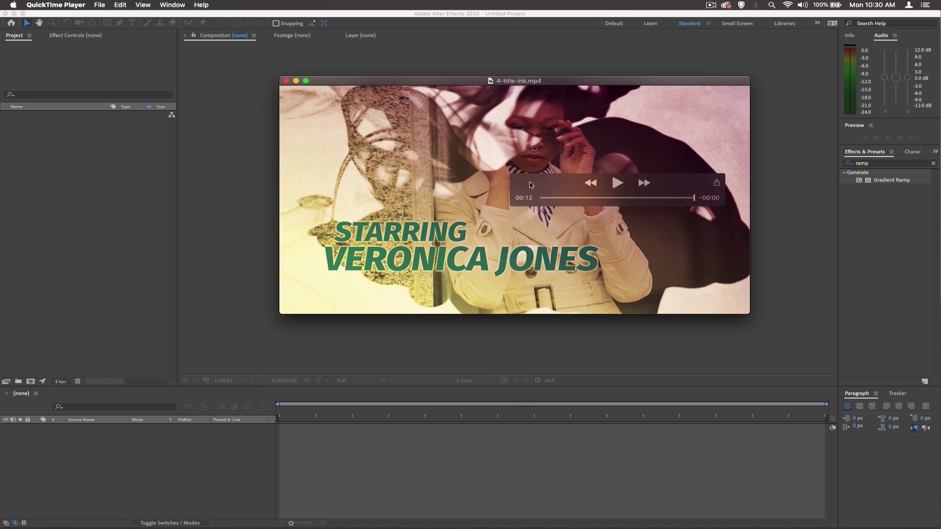
{"action": "left_click_drag", "start_coordinate": [529, 185], "coordinate": [302, 93]}
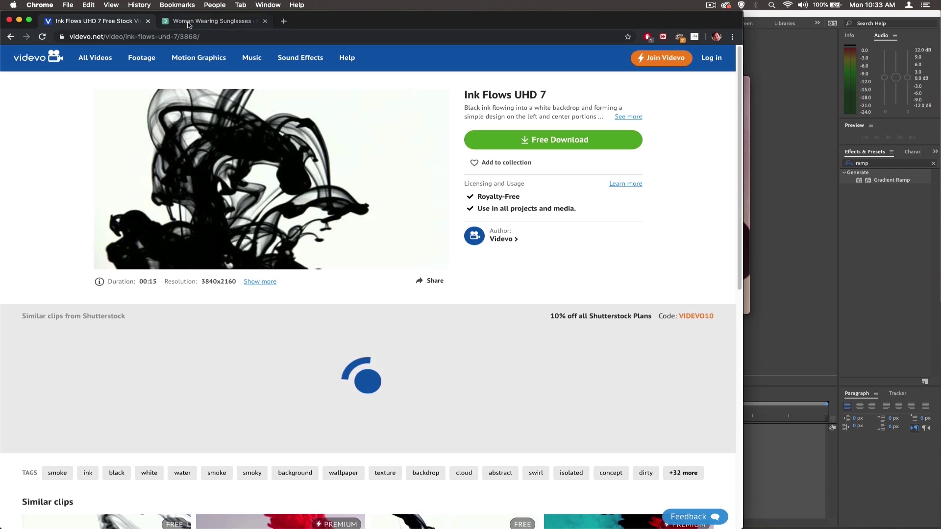
{"action": "left_click", "coordinate": [190, 23]}
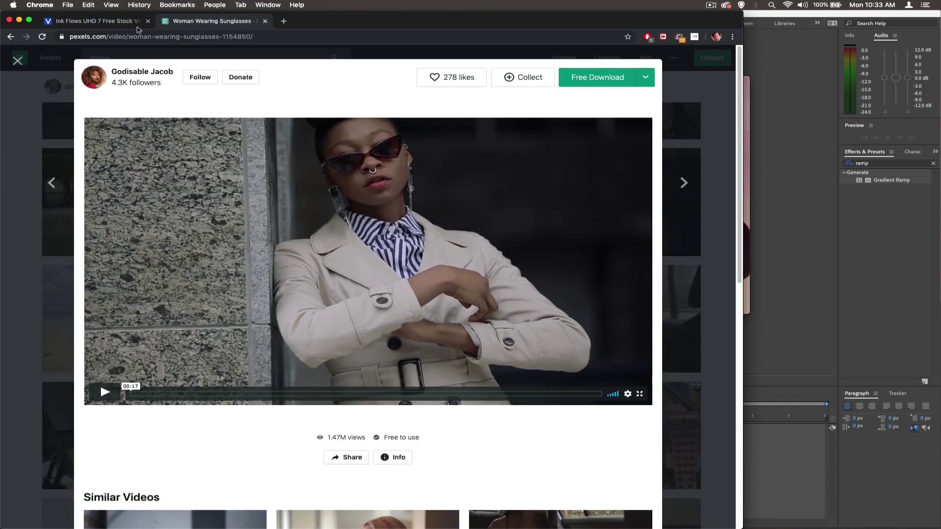
{"action": "left_click", "coordinate": [118, 21]}
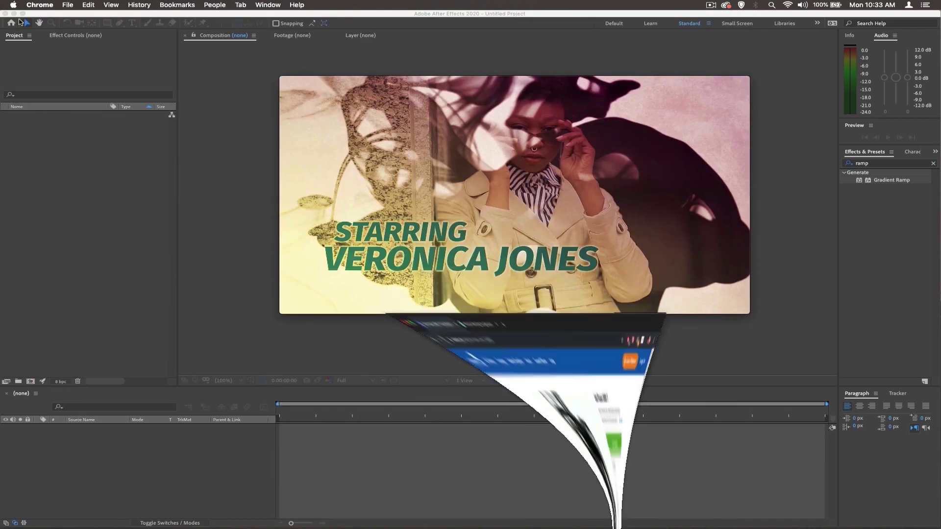
Import the Pexels woman clip, brown paper texture, orange ink and A0450 ink clips from Finder
{"action": "left_click", "coordinate": [402, 103]}
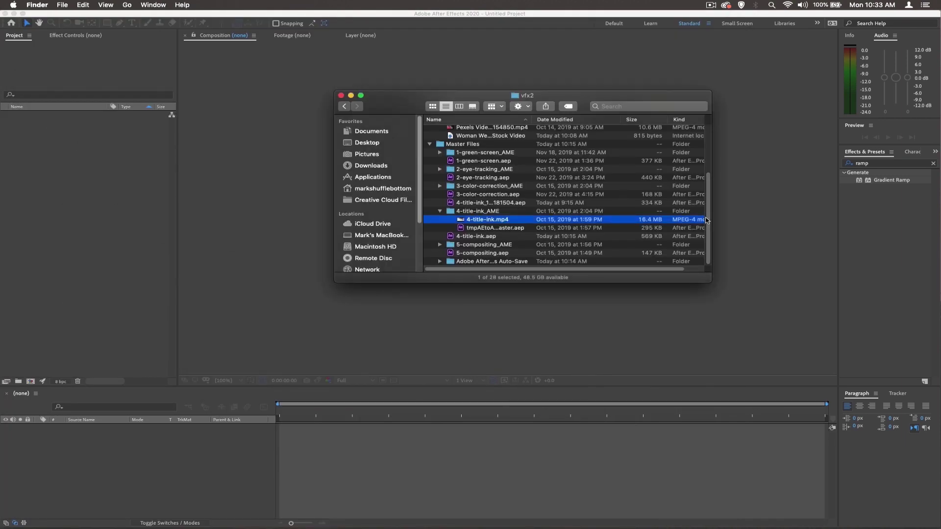
{"action": "scroll", "coordinate": [482, 204], "scroll_direction": "up", "scroll_amount": 5}
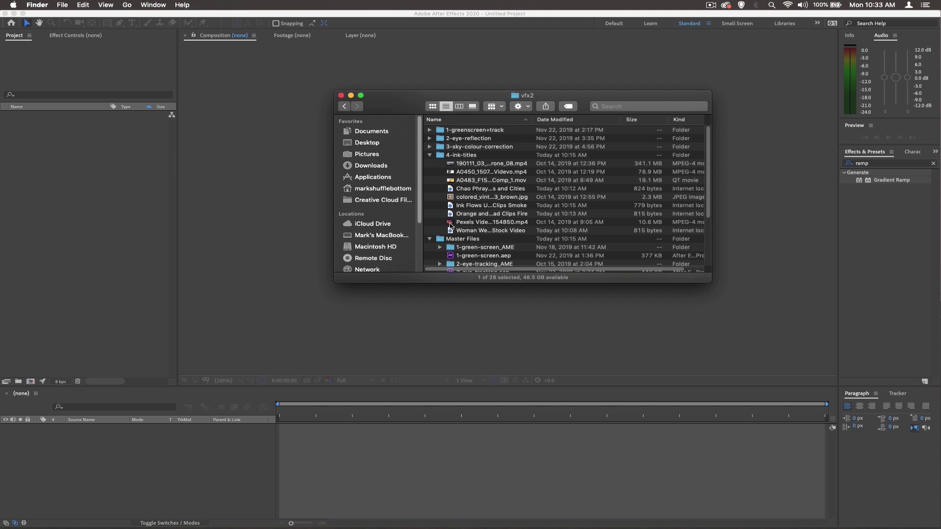
{"action": "left_click", "coordinate": [450, 224]}
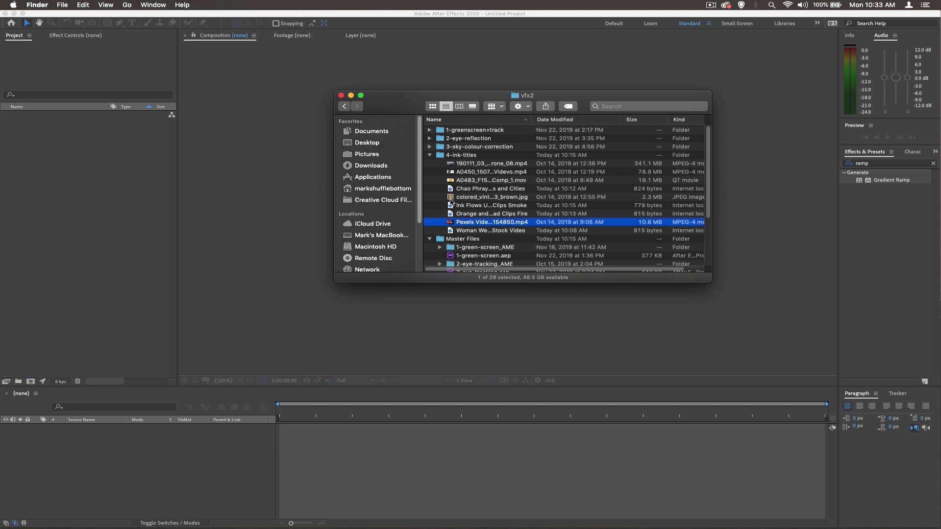
{"action": "left_click", "coordinate": [451, 196], "text": "super"}
{"action": "left_click", "coordinate": [451, 181], "text": "super"}
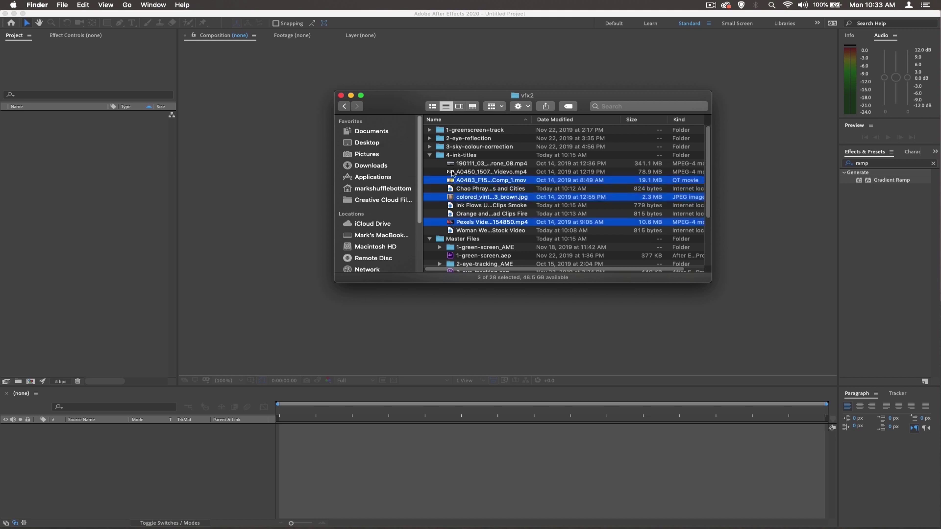
{"action": "left_click", "coordinate": [452, 173], "text": "super"}
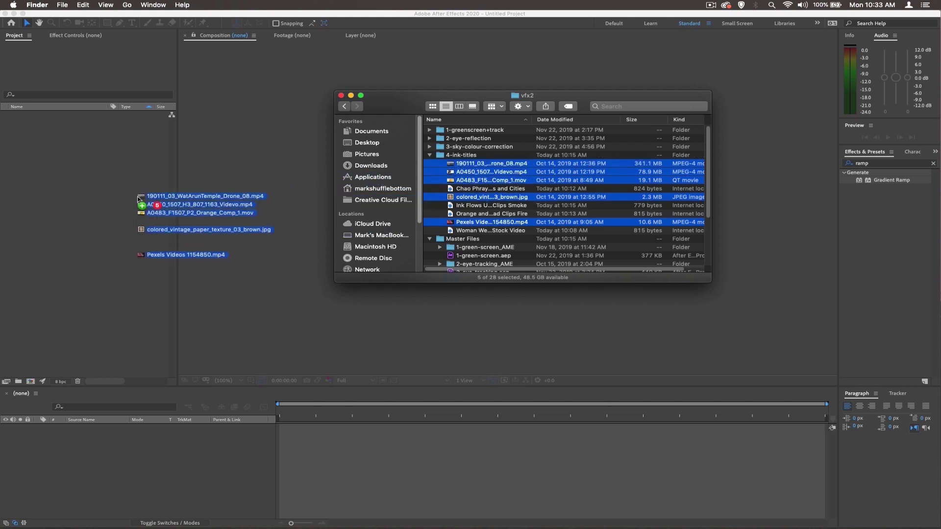
{"action": "left_click_drag", "start_coordinate": [451, 172], "coordinate": [106, 199]}
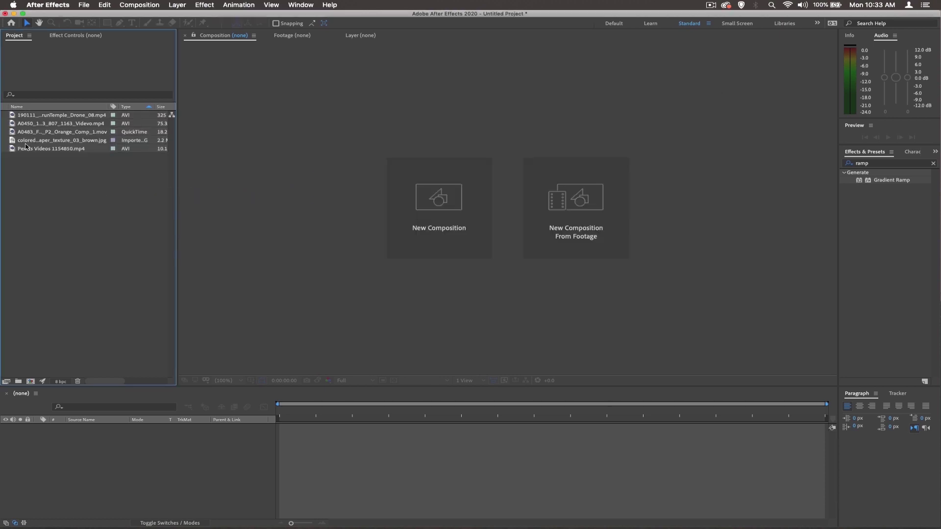
Build a 3840×2160, 23.976 fps composition from the Wat Arun drone clip and scrub it
{"action": "left_click", "coordinate": [12, 142]}
{"action": "left_click", "coordinate": [42, 182]}
{"action": "left_click", "coordinate": [21, 116]}
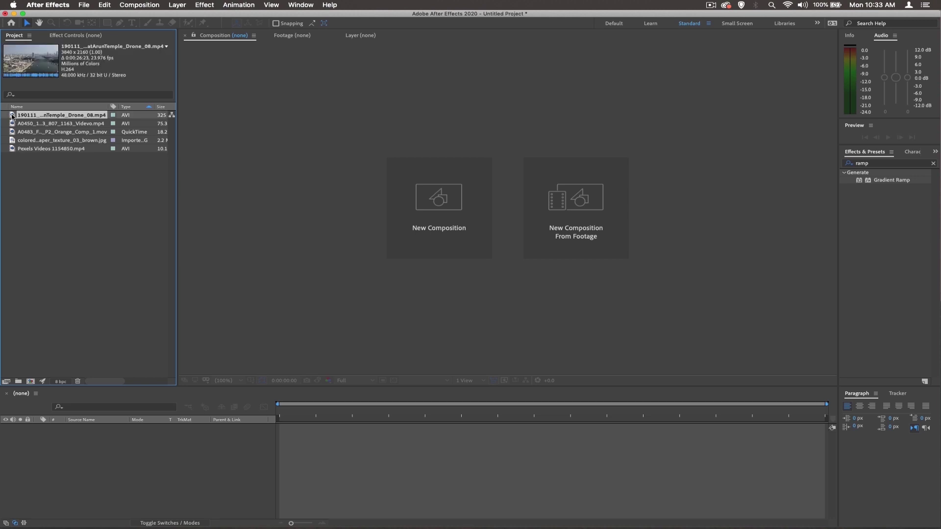
{"action": "mouse_move", "coordinate": [12, 116]}
{"action": "left_mouse_down"}
{"action": "mouse_move", "coordinate": [40, 260]}
{"action": "mouse_move", "coordinate": [30, 381]}
{"action": "left_mouse_up"}
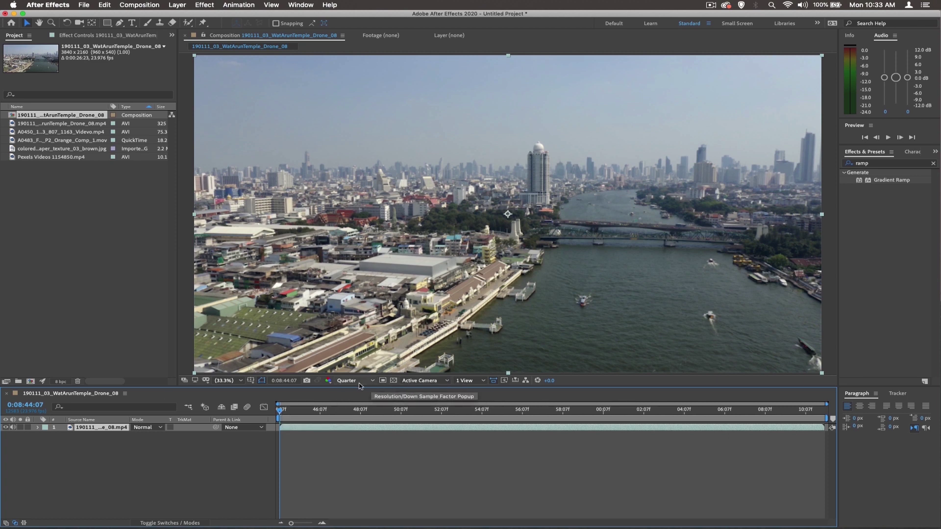
{"action": "mouse_move", "coordinate": [280, 411]}
{"action": "left_mouse_down"}
{"action": "mouse_move", "coordinate": [417, 411]}
{"action": "mouse_move", "coordinate": [286, 401]}
{"action": "left_mouse_up"}
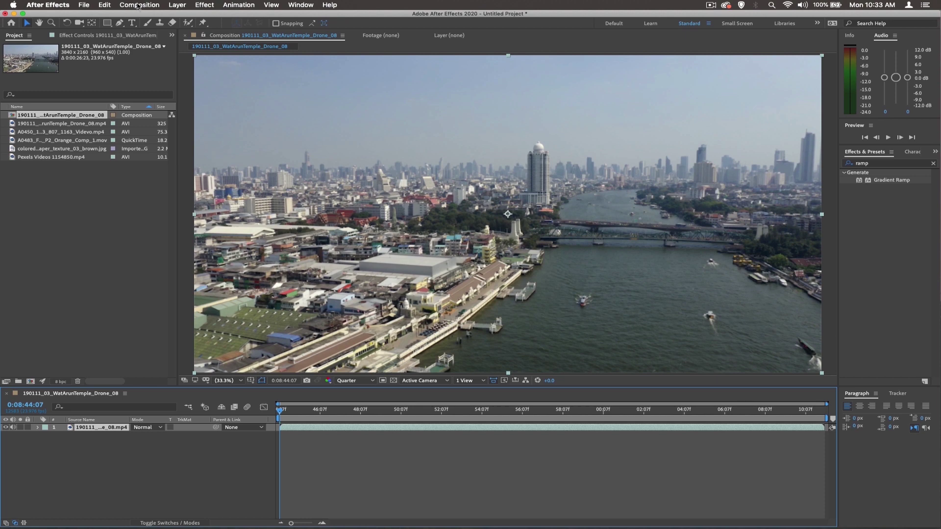
Set the Wat Arun composition's duration to 0:00:06:00 in Composition Settings
{"action": "left_click", "coordinate": [137, 7]}
{"action": "left_click", "coordinate": [147, 29]}
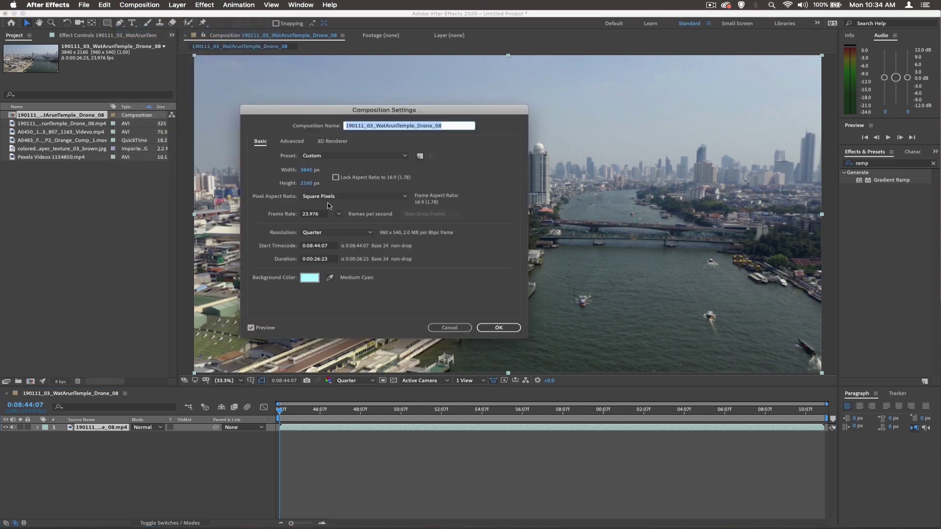
{"action": "left_click", "coordinate": [317, 259]}
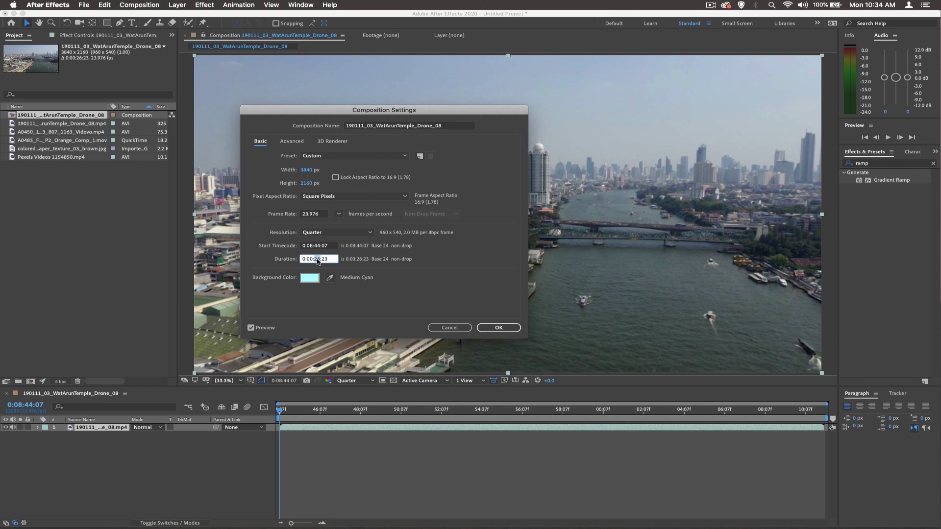
{"action": "type", "text": "0"}
{"action": "key", "text": "Return"}
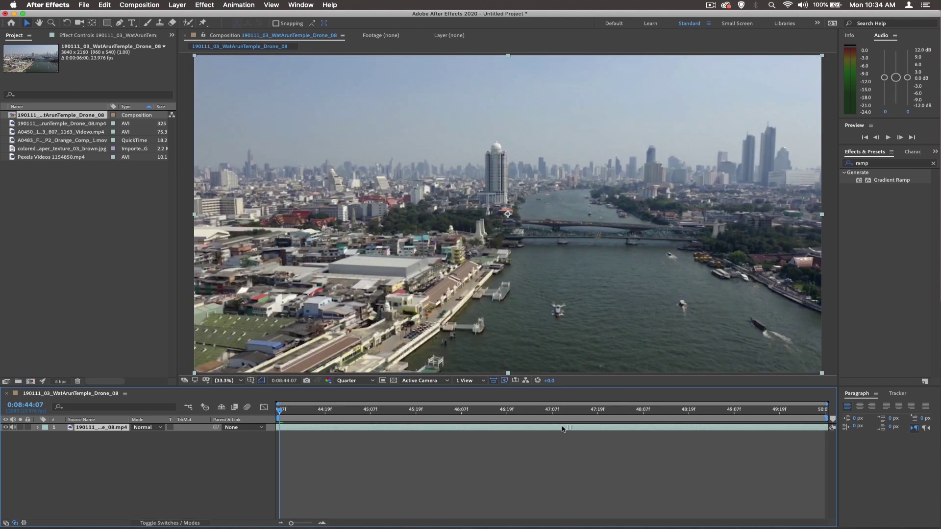
Slip the drone layer to another part of the shot, checking frames, then return to frame one
{"action": "left_click_drag", "start_coordinate": [562, 429], "coordinate": [394, 434]}
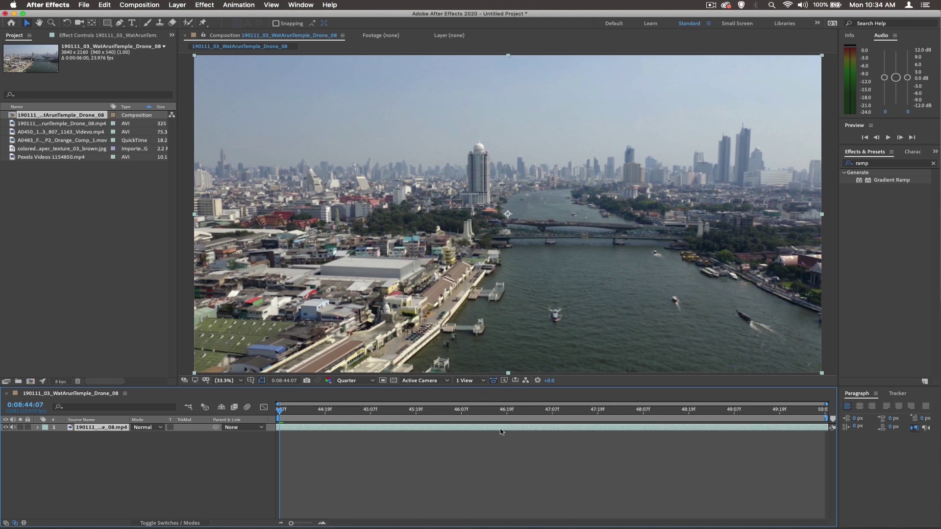
{"action": "left_click_drag", "start_coordinate": [501, 431], "coordinate": [366, 428]}
{"action": "mouse_move", "coordinate": [448, 428]}
{"action": "left_mouse_down"}
{"action": "mouse_move", "coordinate": [490, 431]}
{"action": "mouse_move", "coordinate": [348, 426]}
{"action": "left_mouse_up"}
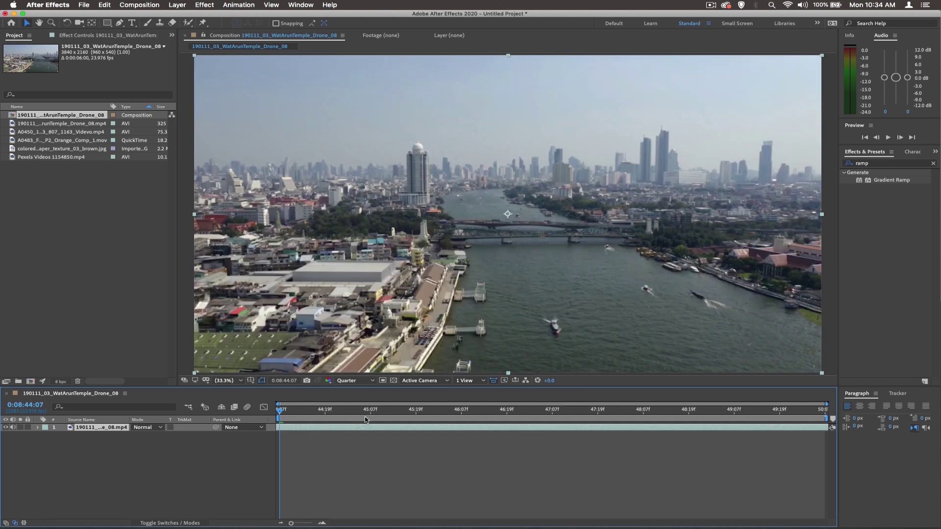
{"action": "left_click_drag", "start_coordinate": [286, 412], "coordinate": [494, 425]}
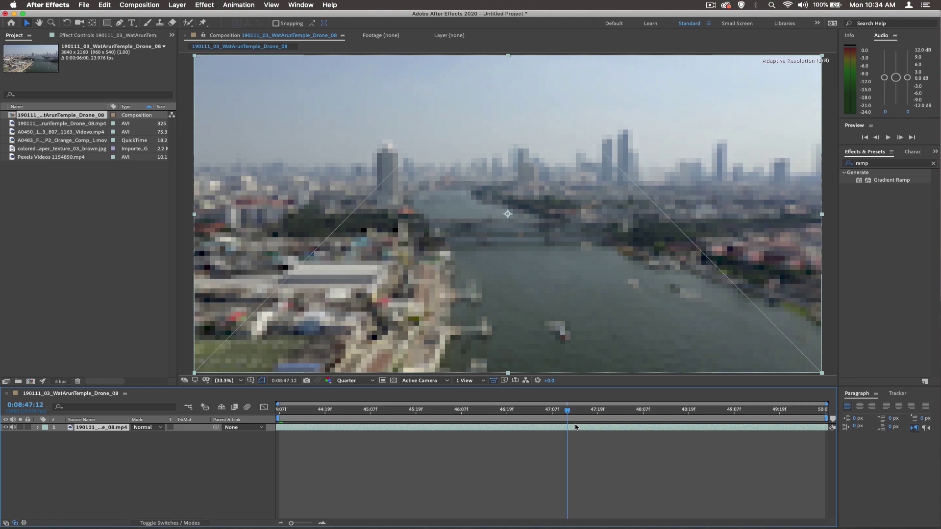
{"action": "left_click_drag", "start_coordinate": [524, 428], "coordinate": [329, 427]}
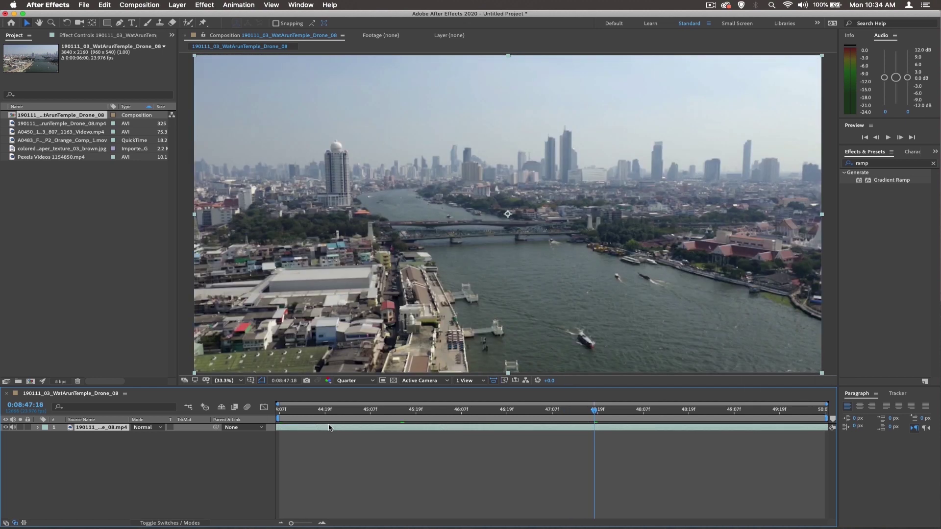
{"action": "left_click_drag", "start_coordinate": [454, 418], "coordinate": [279, 414]}
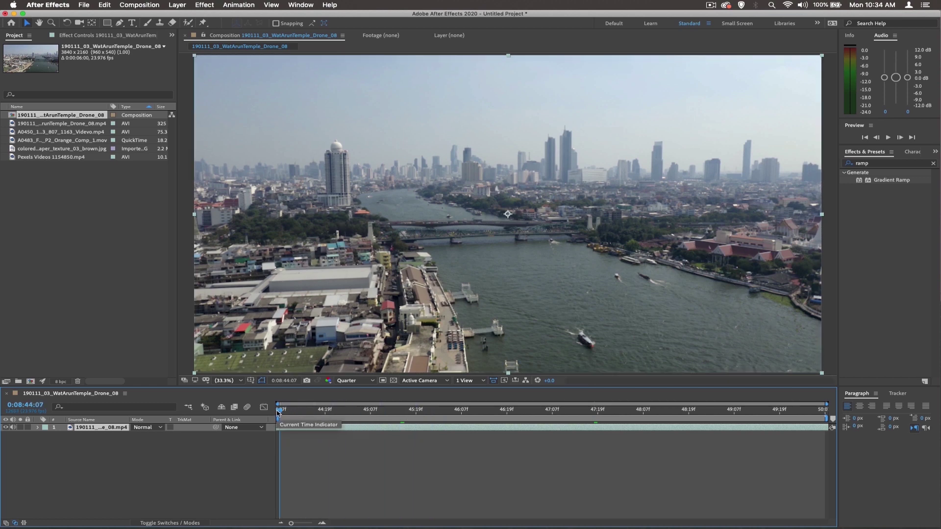
Add the A0450 ink clip to the composition above the drone layer
{"action": "left_click", "coordinate": [54, 186]}
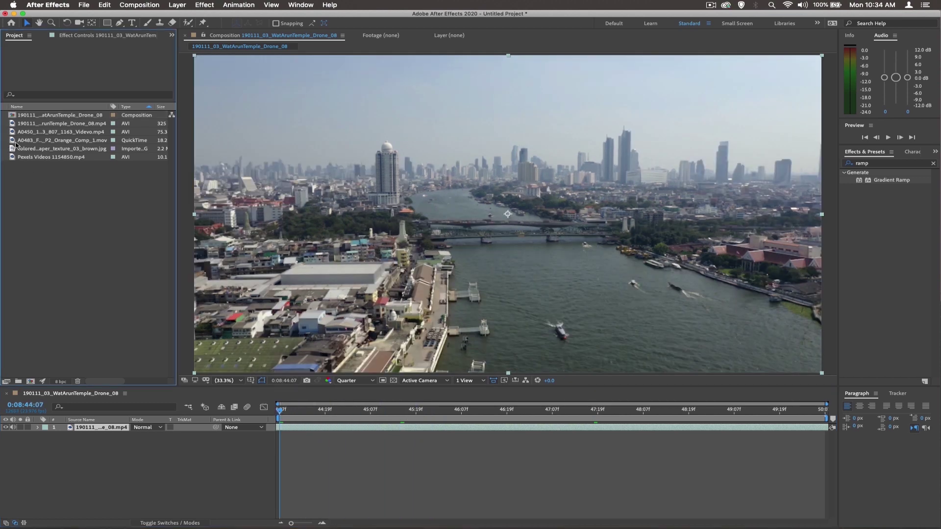
{"action": "left_click", "coordinate": [17, 141]}
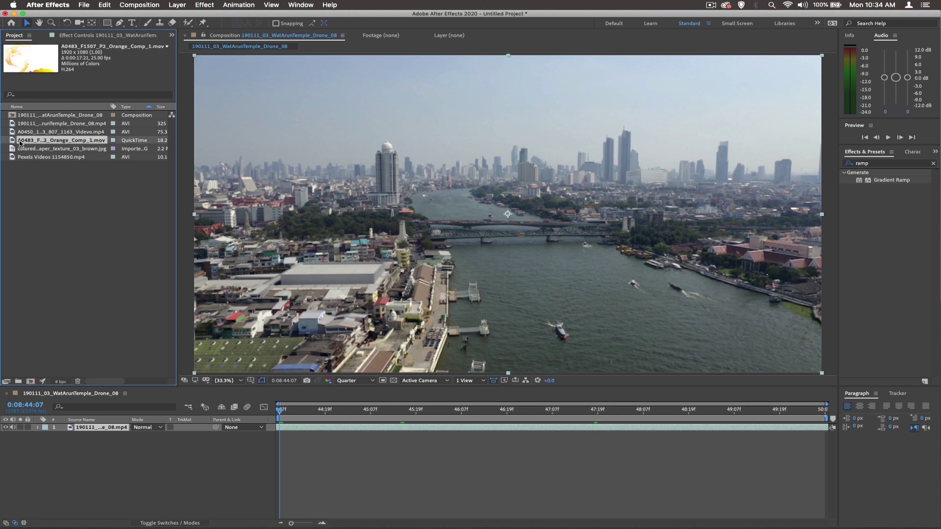
{"action": "left_click", "coordinate": [22, 132]}
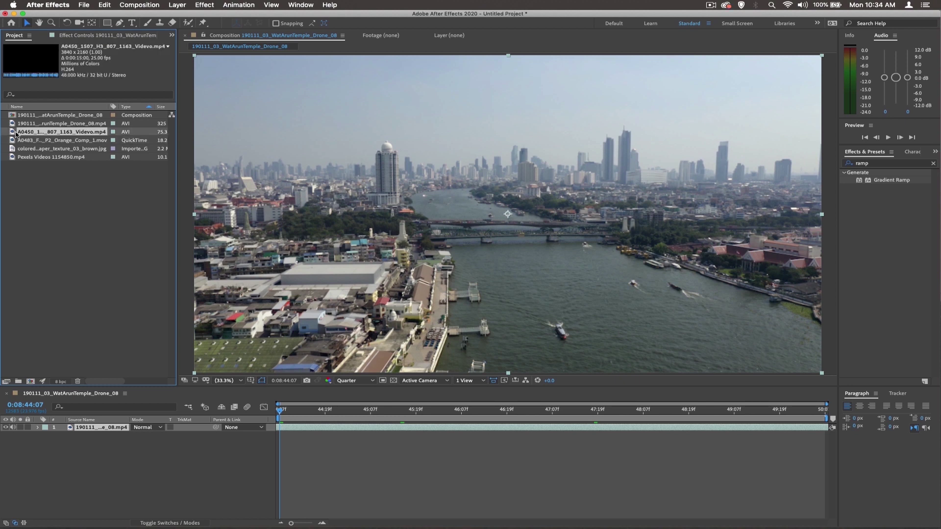
{"action": "left_click_drag", "start_coordinate": [11, 132], "coordinate": [80, 427]}
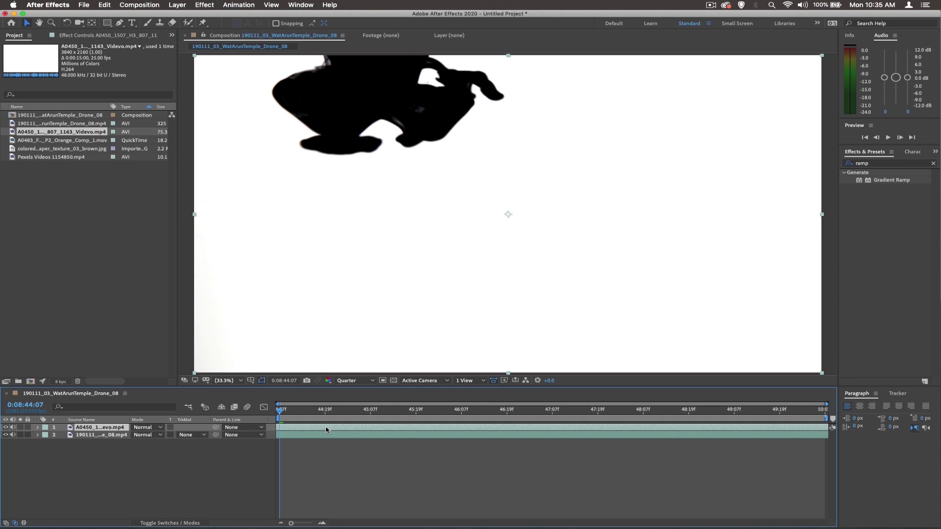
Scale the ink layer to 166%, shift it down and right, and preview later frames
{"action": "key", "text": "s"}
{"action": "left_click_drag", "start_coordinate": [155, 435], "coordinate": [185, 435]}
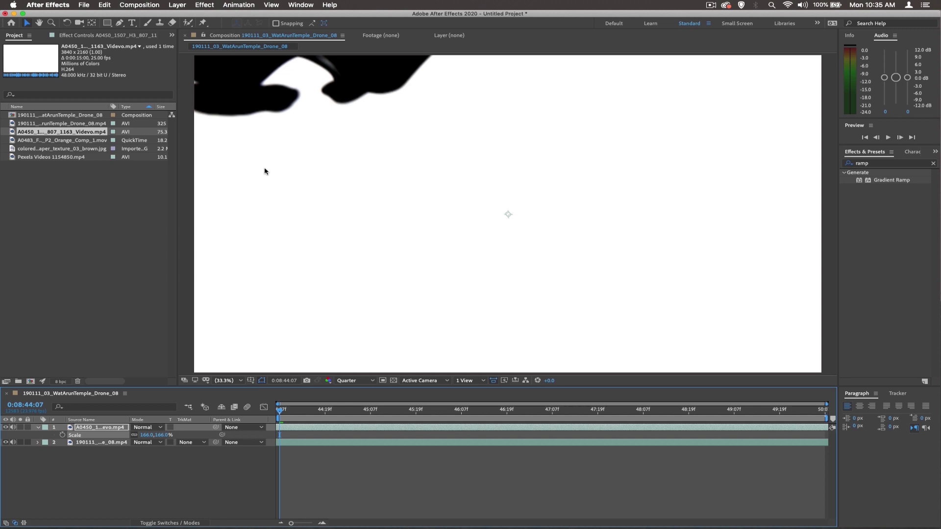
{"action": "left_click_drag", "start_coordinate": [265, 172], "coordinate": [320, 188]}
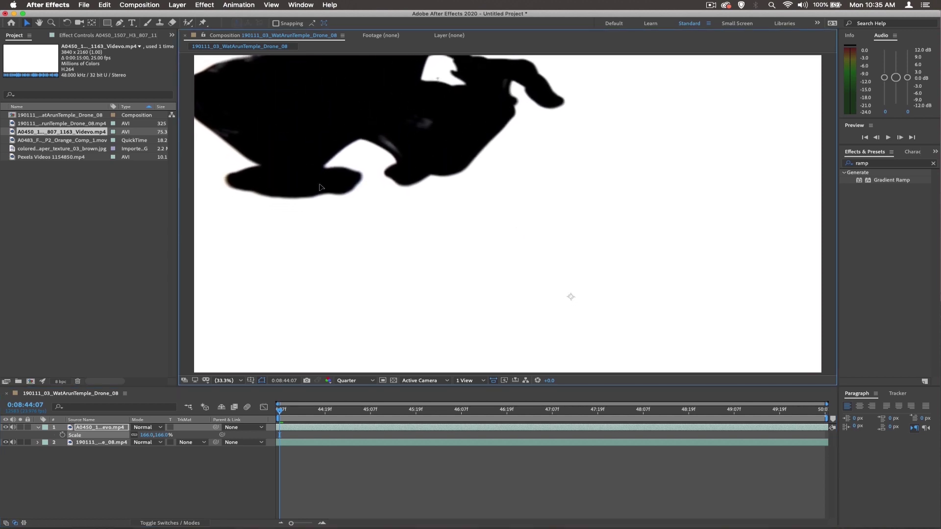
{"action": "left_click_drag", "start_coordinate": [320, 188], "coordinate": [303, 193]}
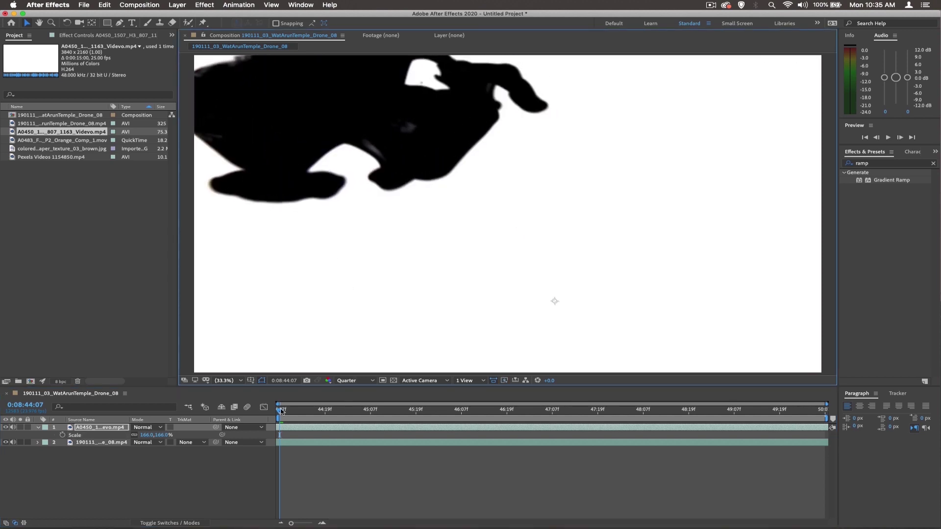
{"action": "mouse_move", "coordinate": [282, 410]}
{"action": "left_mouse_down"}
{"action": "mouse_move", "coordinate": [522, 430]}
{"action": "mouse_move", "coordinate": [446, 421]}
{"action": "left_mouse_up"}
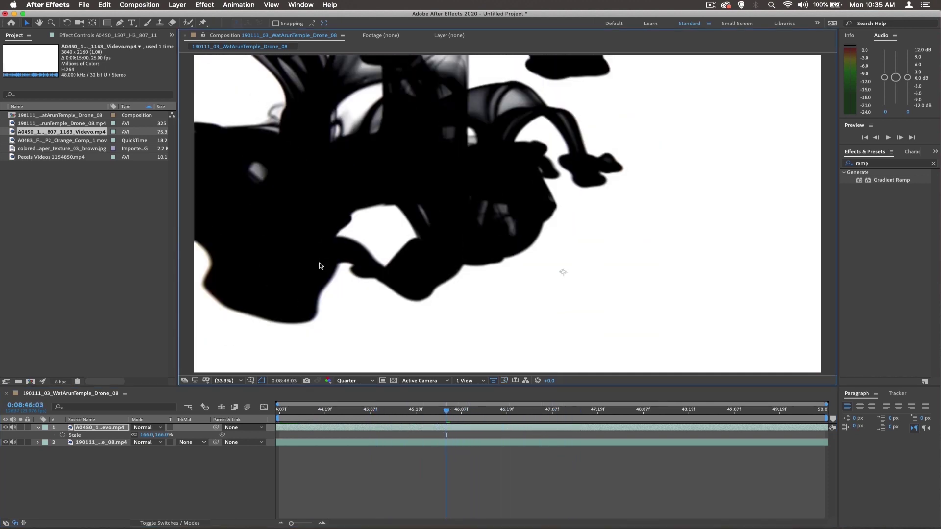
{"action": "mouse_move", "coordinate": [446, 410]}
{"action": "left_mouse_down"}
{"action": "mouse_move", "coordinate": [821, 410]}
{"action": "mouse_move", "coordinate": [158, 456]}
{"action": "left_mouse_up"}
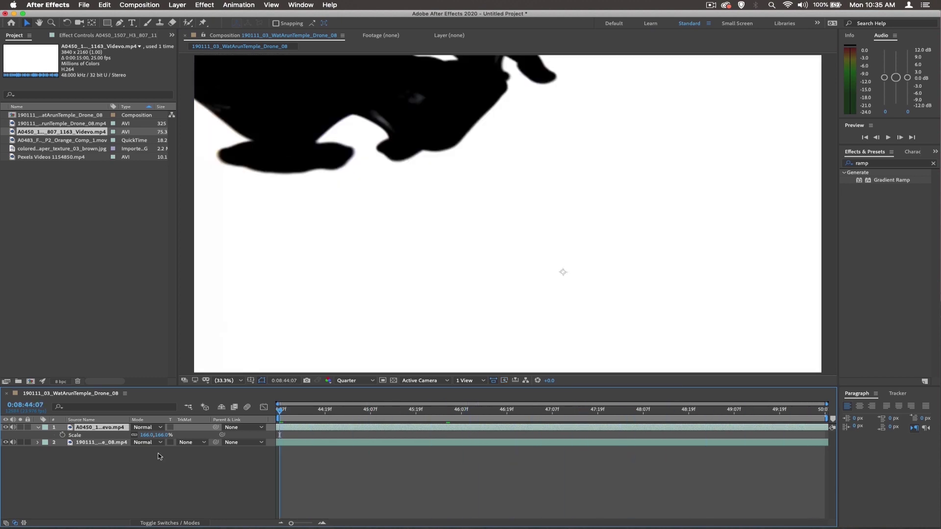
Set the A0450 ink layer's blend mode to Screen and scrub to check the result
{"action": "left_click", "coordinate": [160, 427]}
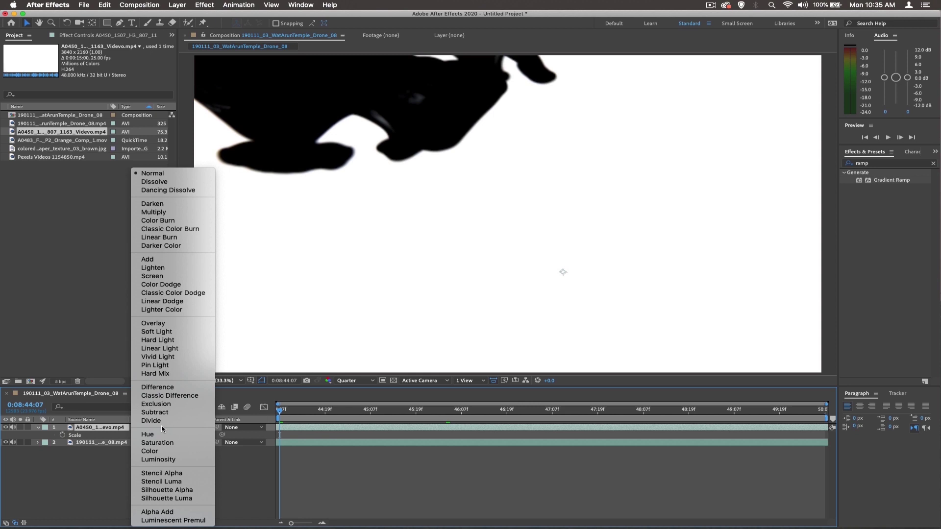
{"action": "left_click", "coordinate": [167, 277]}
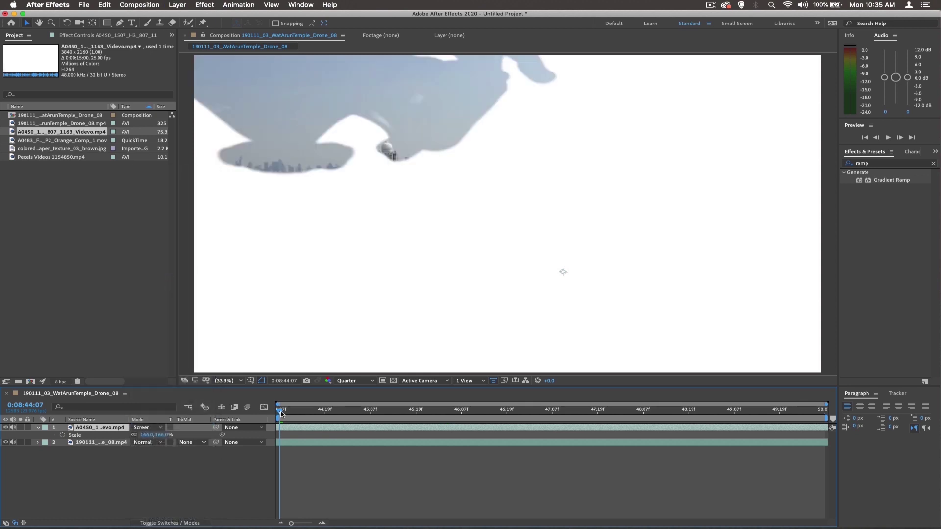
{"action": "left_click_drag", "start_coordinate": [281, 413], "coordinate": [410, 419]}
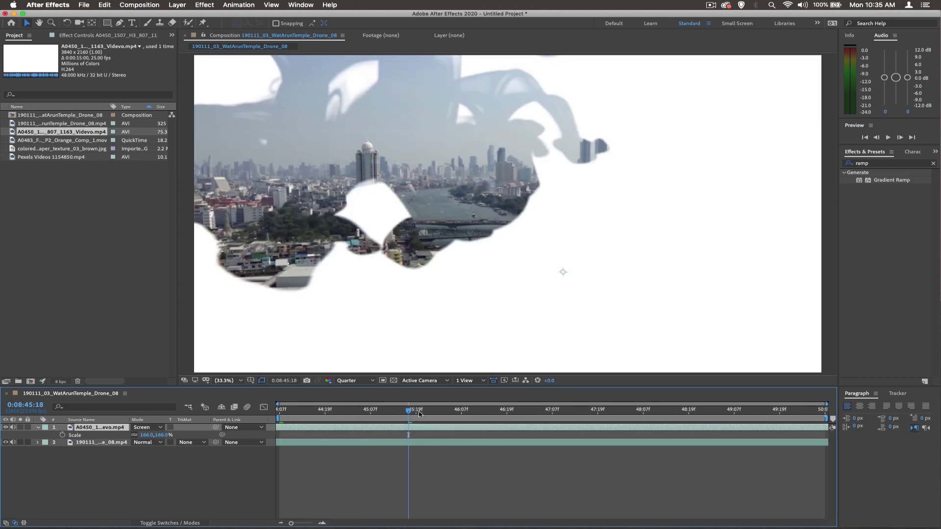
{"action": "left_click_drag", "start_coordinate": [410, 416], "coordinate": [575, 416]}
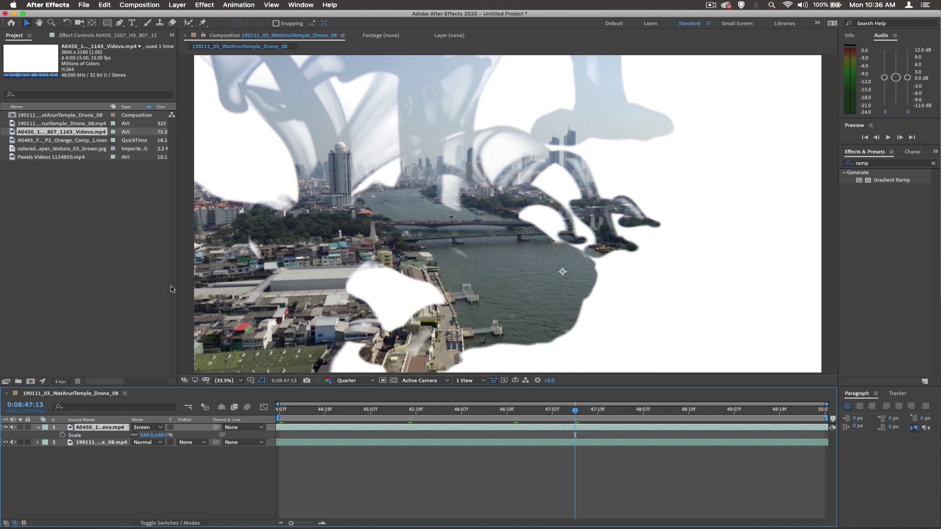
Create an AGENT text layer and position it over the ink composite
{"action": "left_click", "coordinate": [132, 23]}
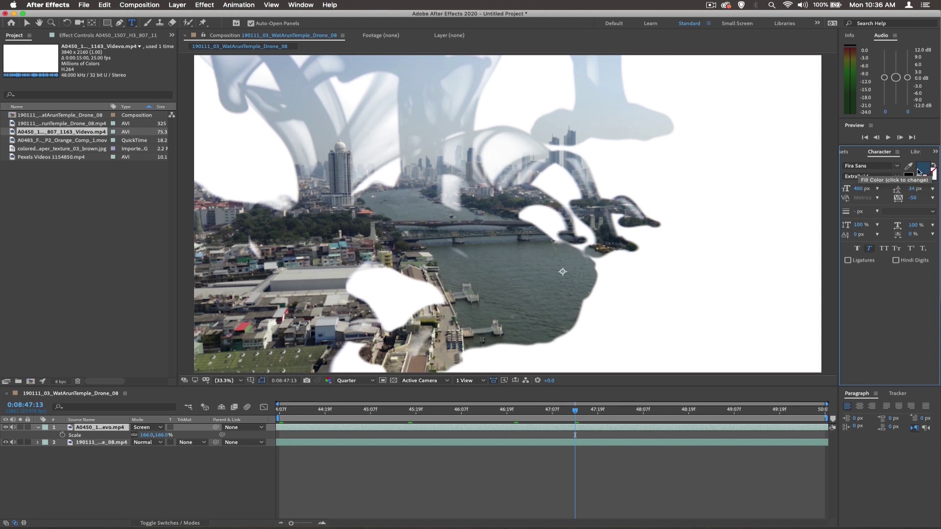
{"action": "left_click", "coordinate": [496, 246]}
{"action": "type", "text": "AGENT"}
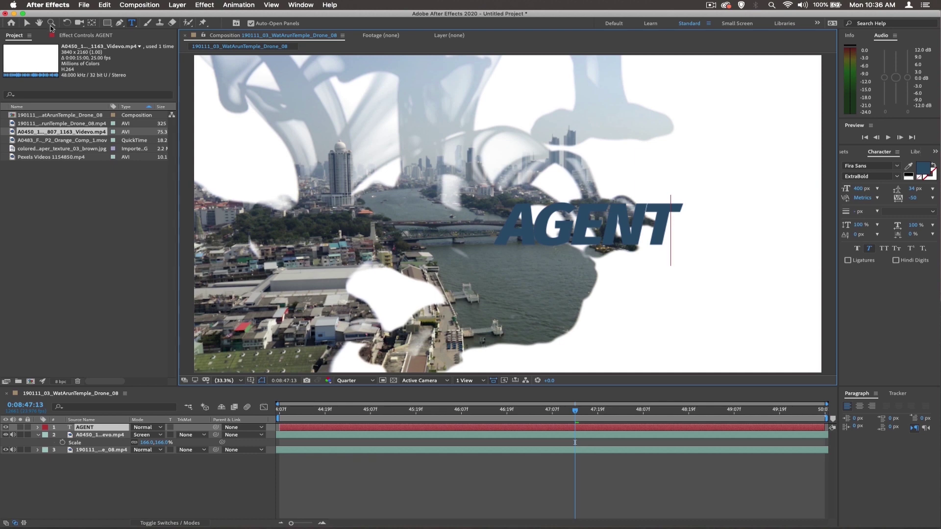
{"action": "left_click", "coordinate": [27, 23]}
{"action": "left_click_drag", "start_coordinate": [556, 225], "coordinate": [572, 250]}
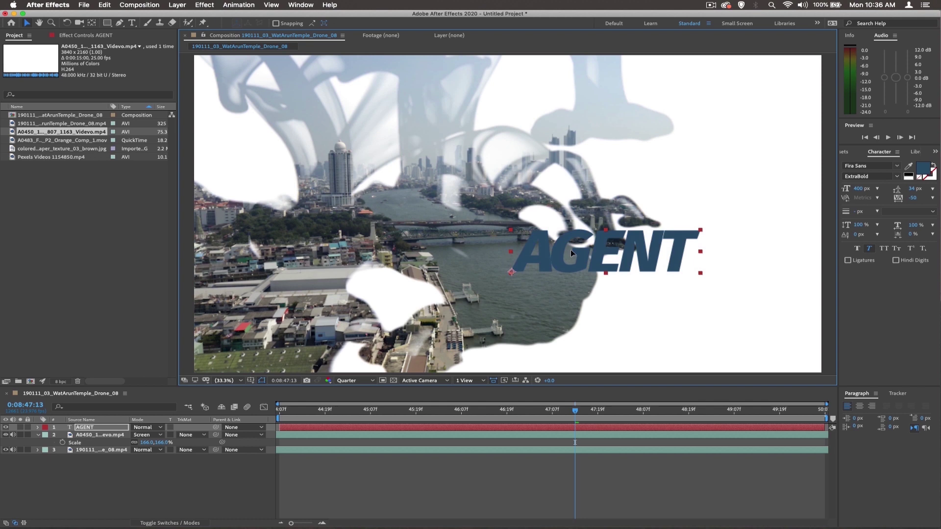
{"action": "left_click_drag", "start_coordinate": [571, 246], "coordinate": [562, 256]}
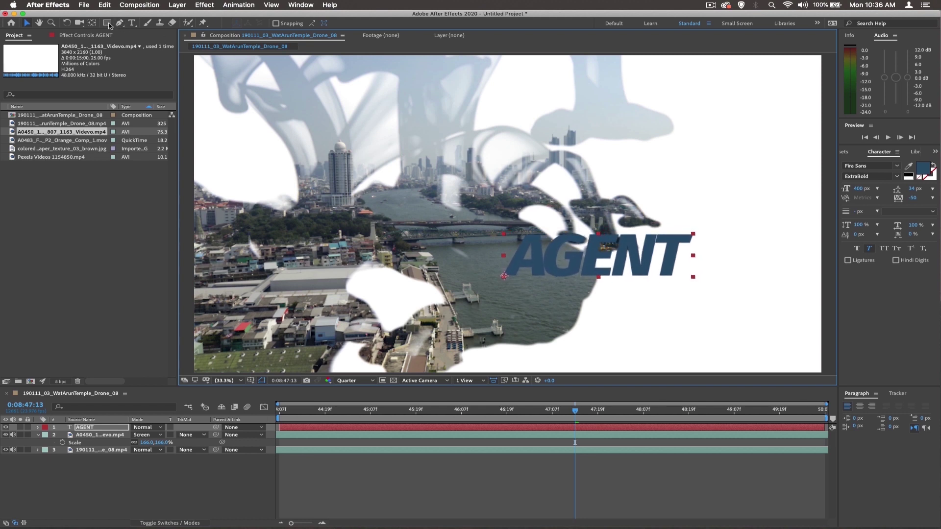
Add a separate X text layer at 1200 px and place it beside AGENT
{"action": "left_click", "coordinate": [132, 23]}
{"action": "left_click", "coordinate": [704, 310]}
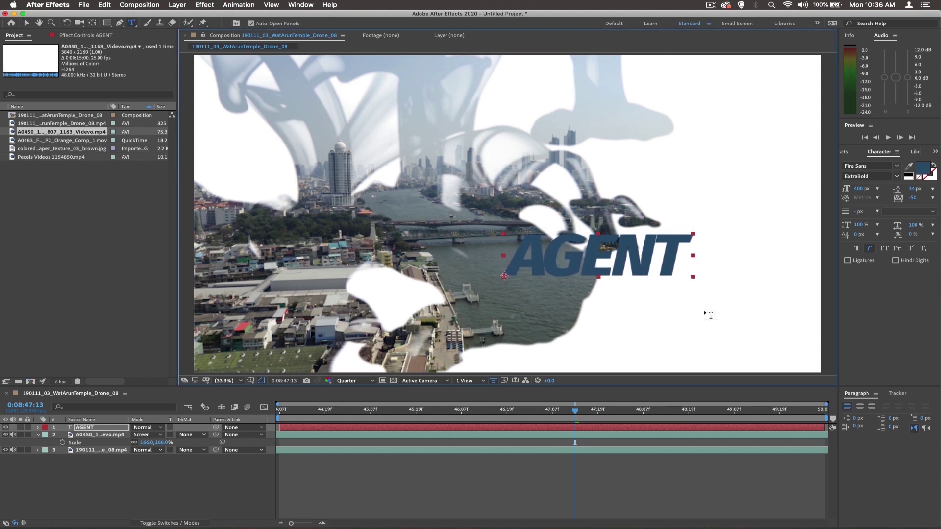
{"action": "type", "text": "X"}
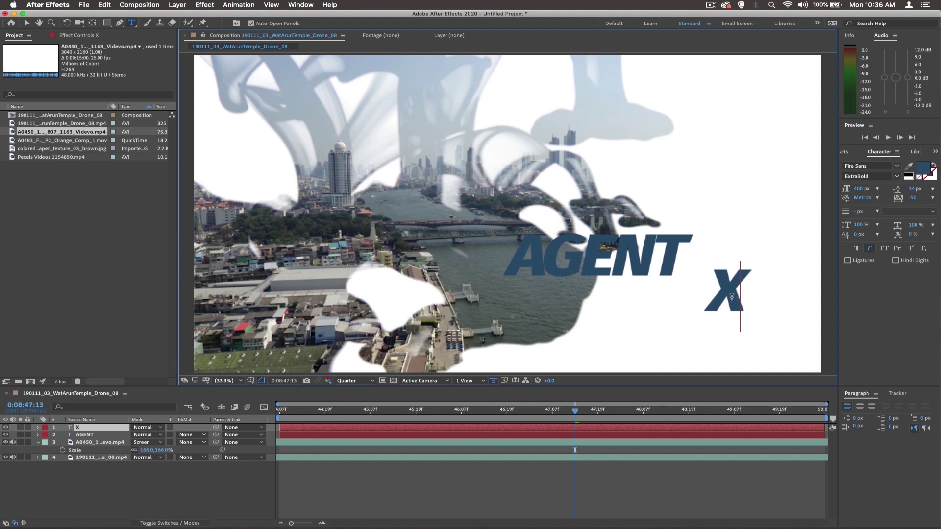
{"action": "double_click", "coordinate": [731, 297]}
{"action": "left_click", "coordinate": [859, 189]}
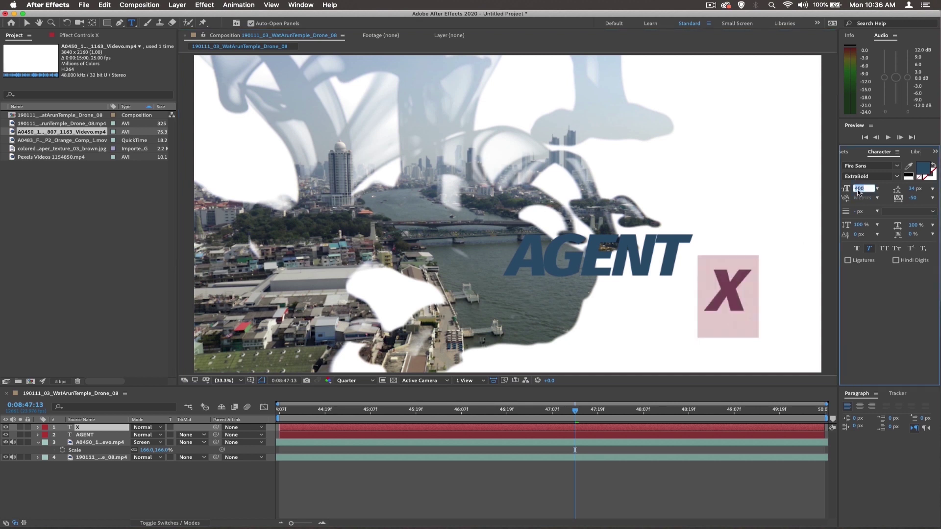
{"action": "type", "text": "1200"}
{"action": "key", "text": "Return"}
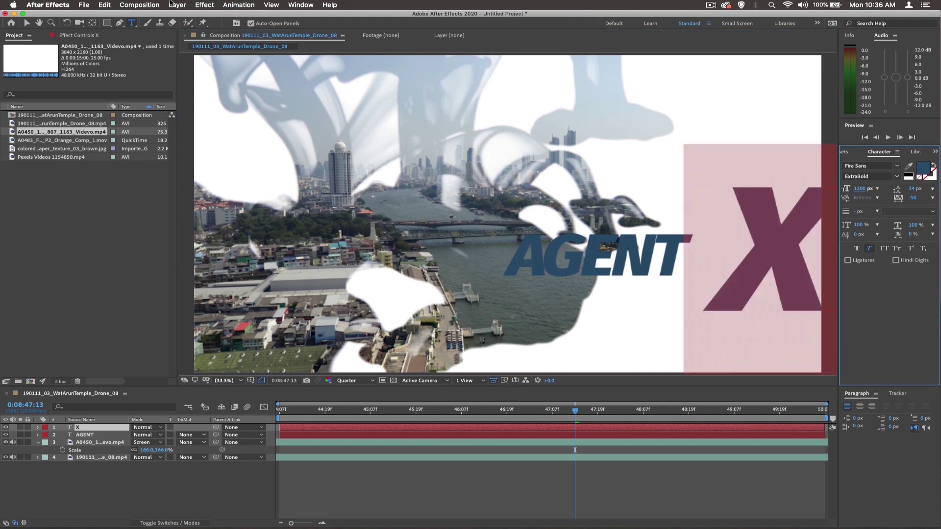
{"action": "left_click", "coordinate": [28, 23]}
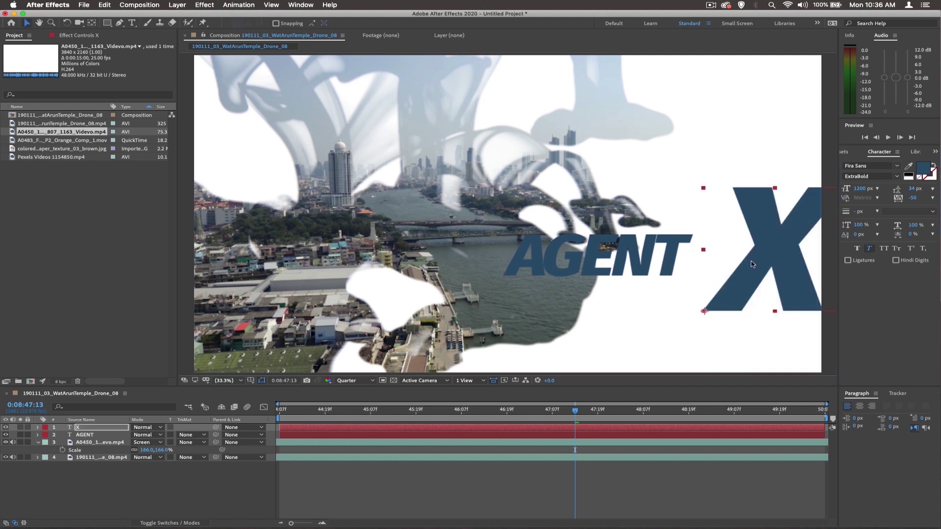
{"action": "left_click_drag", "start_coordinate": [738, 261], "coordinate": [718, 270]}
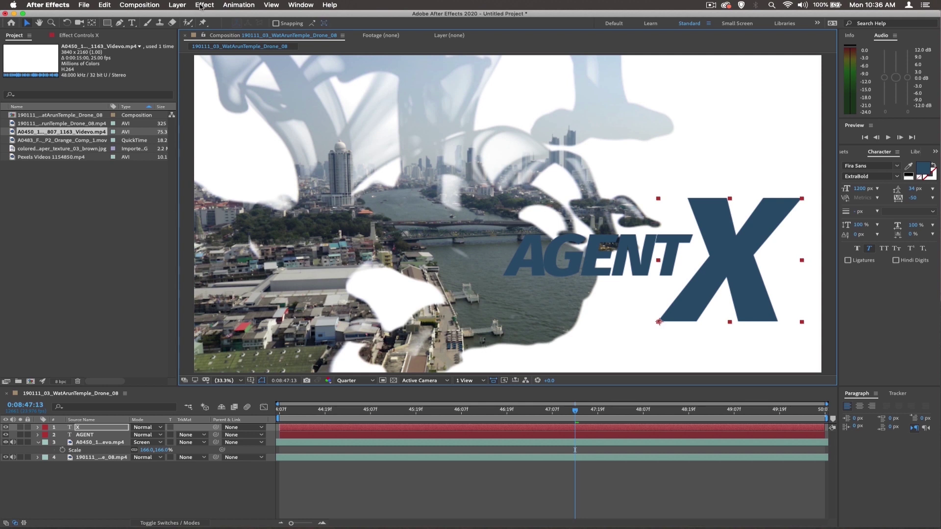
{"action": "left_click", "coordinate": [673, 254]}
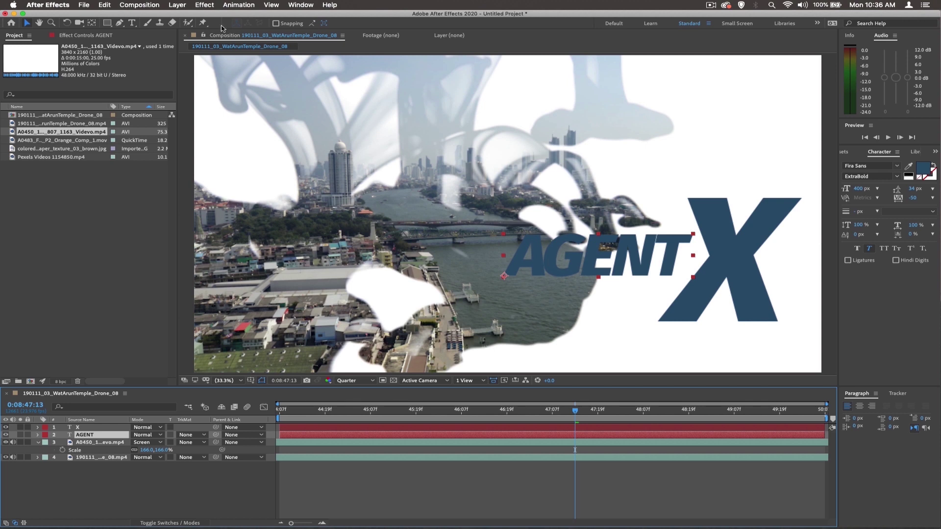
Give AGENT an Outer Glow layer style with size 15.0 and 5% spread
{"action": "left_click", "coordinate": [179, 6]}
{"action": "mouse_move", "coordinate": [193, 207]}
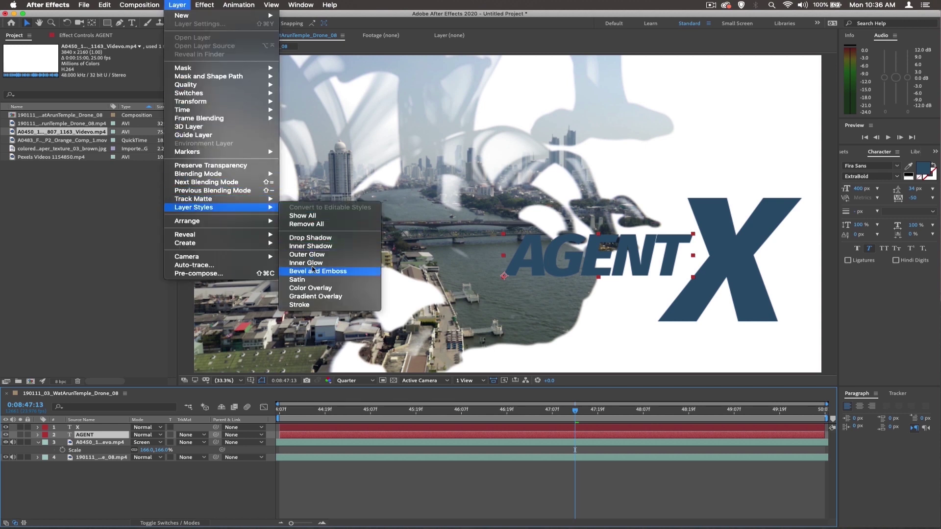
{"action": "left_click", "coordinate": [315, 255]}
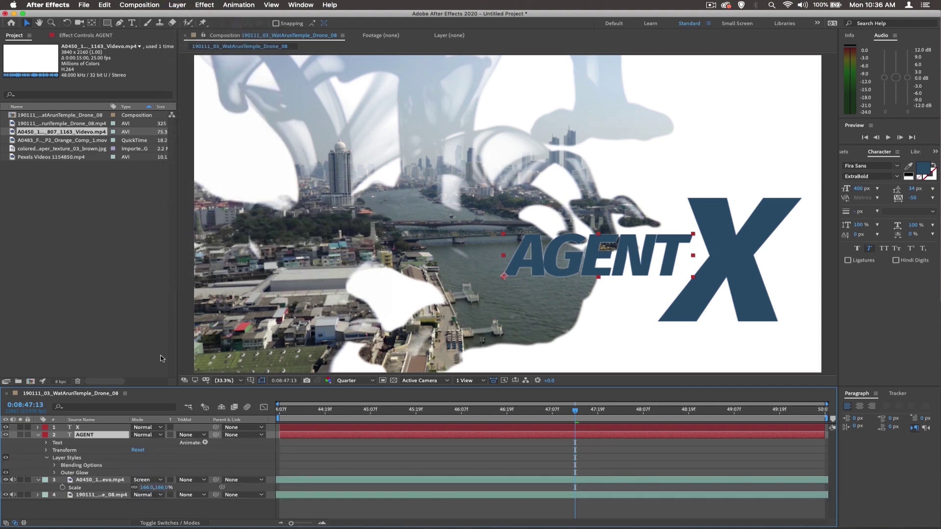
{"action": "left_click", "coordinate": [54, 473]}
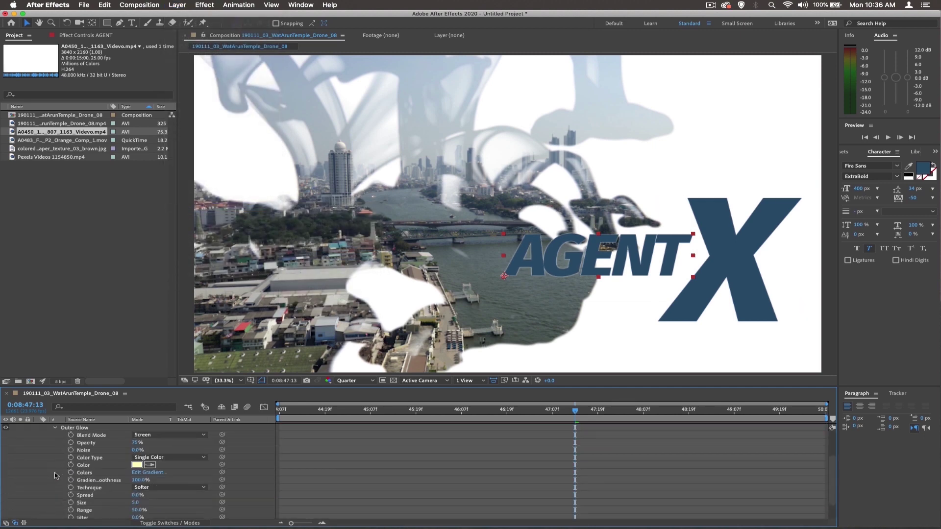
{"action": "left_click", "coordinate": [137, 503]}
{"action": "type", "text": "15.0"}
{"action": "left_click", "coordinate": [137, 496]}
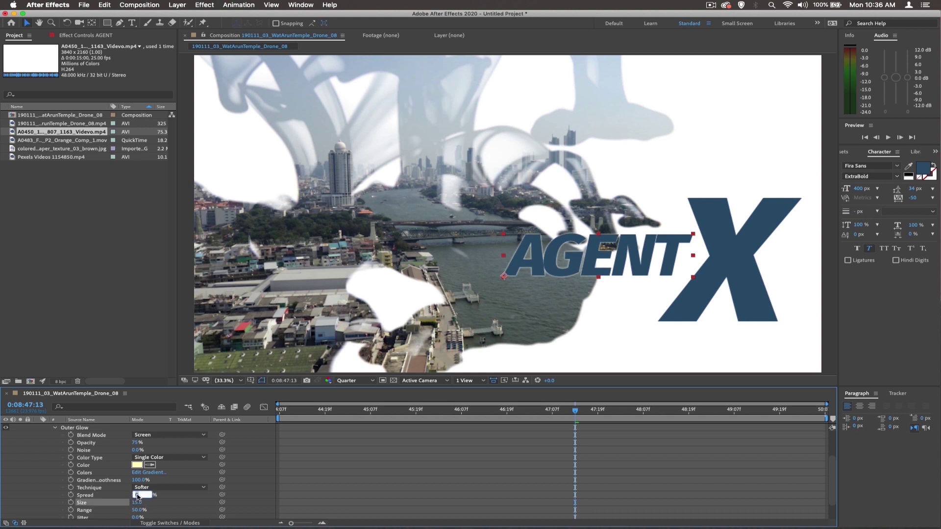
{"action": "key", "text": "Return"}
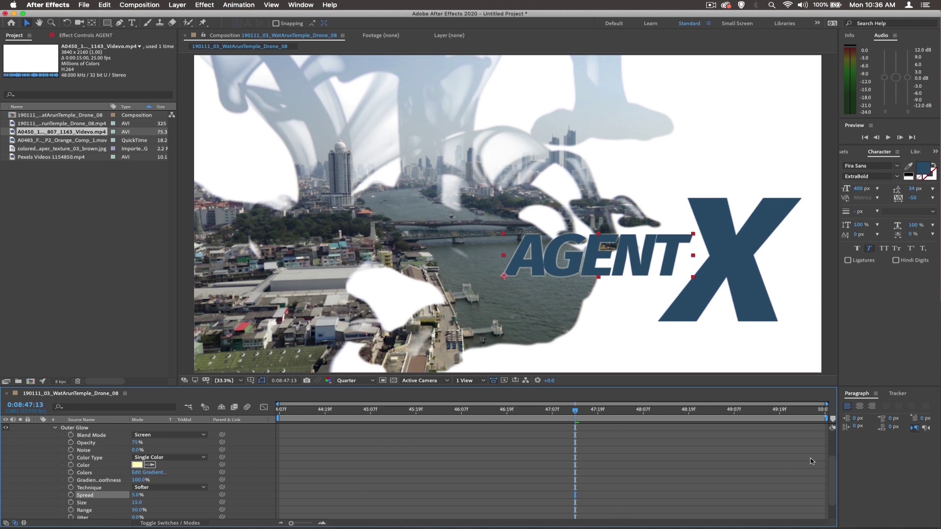
{"action": "scroll", "coordinate": [176, 478], "scroll_direction": "up", "scroll_amount": 3}
{"action": "scroll", "coordinate": [177, 478], "scroll_direction": "up", "scroll_amount": 2}
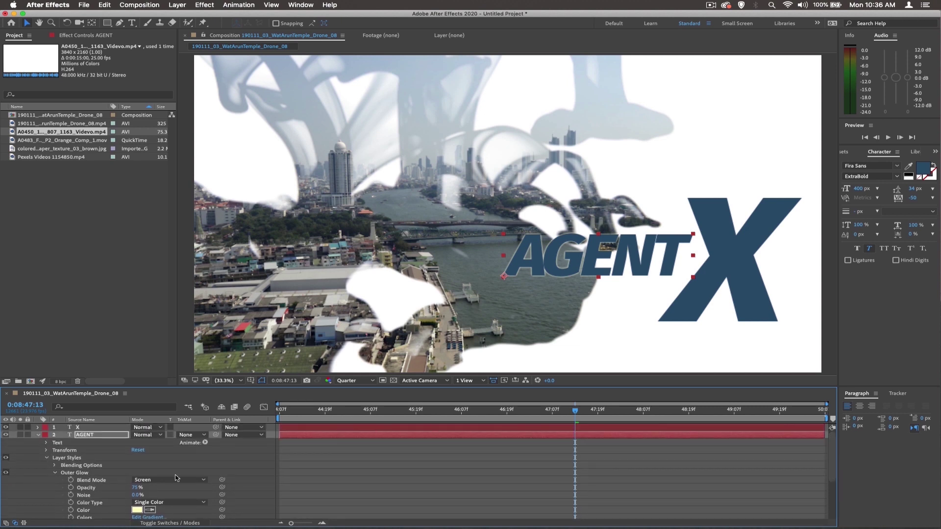
{"action": "left_click", "coordinate": [63, 458]}
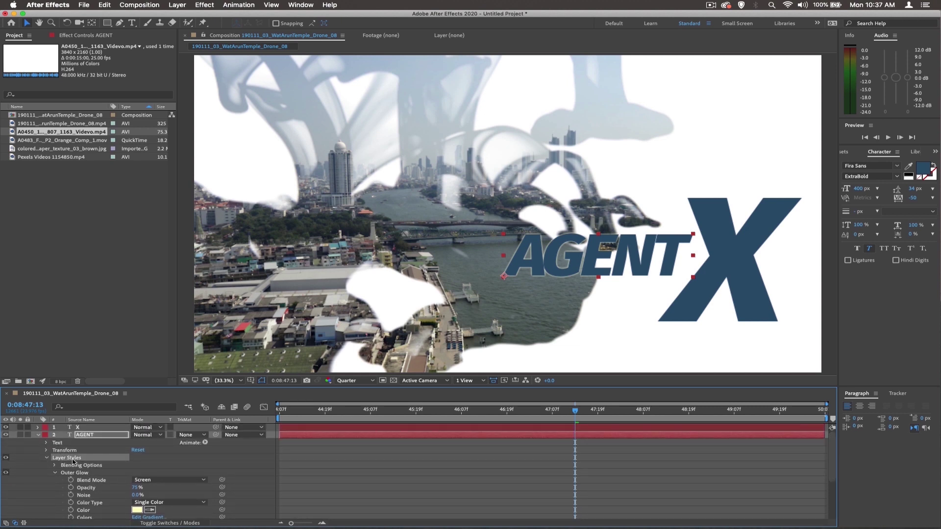
Collapse AGENT, expand the X layer's properties, and move the playhead back to the first frame
{"action": "left_click", "coordinate": [38, 435]}
{"action": "left_click", "coordinate": [74, 427]}
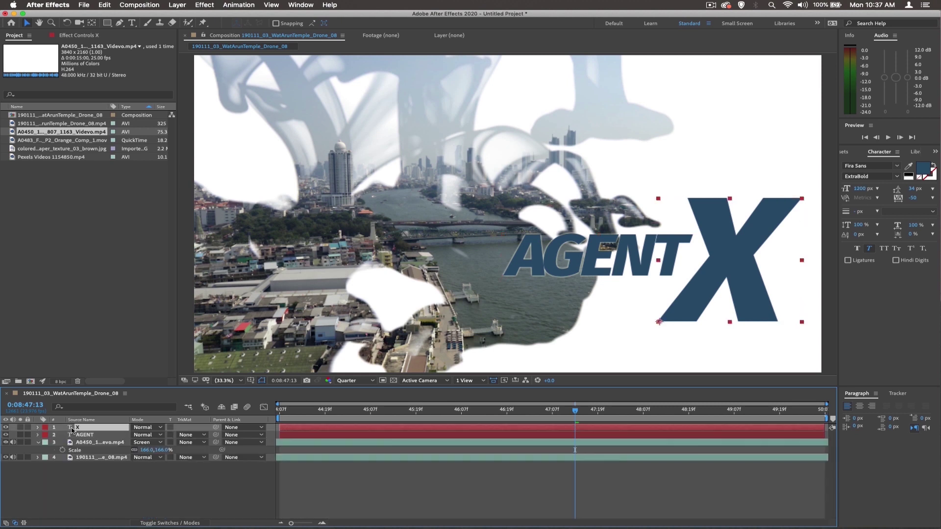
{"action": "left_click", "coordinate": [72, 429], "text": "super"}
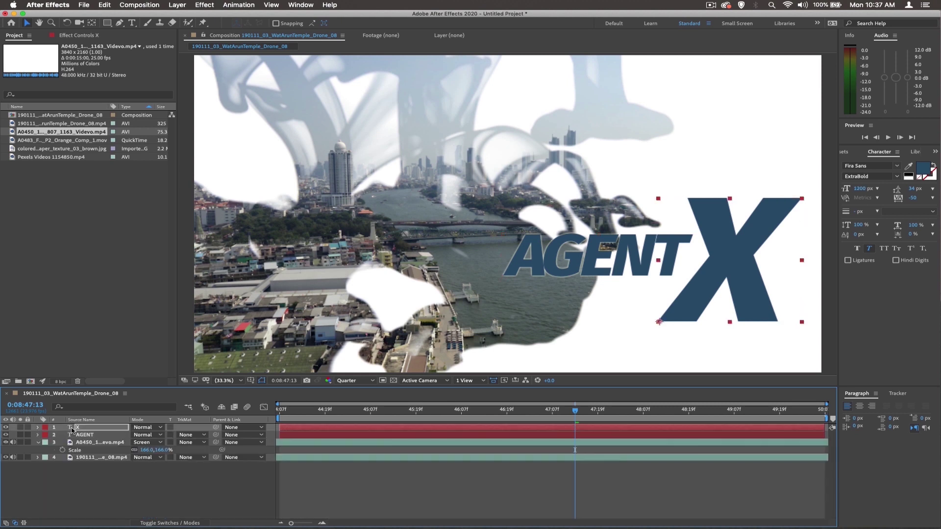
{"action": "left_click", "coordinate": [37, 428]}
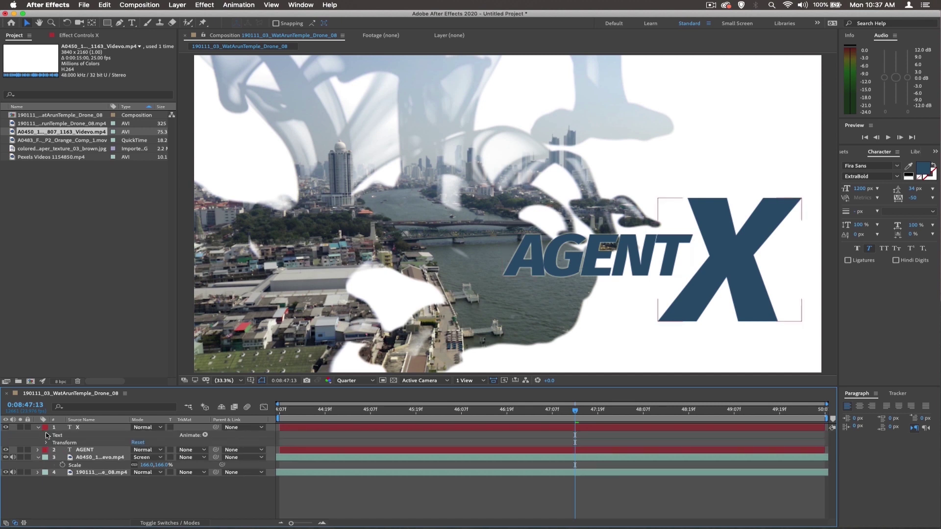
{"action": "left_click", "coordinate": [71, 442]}
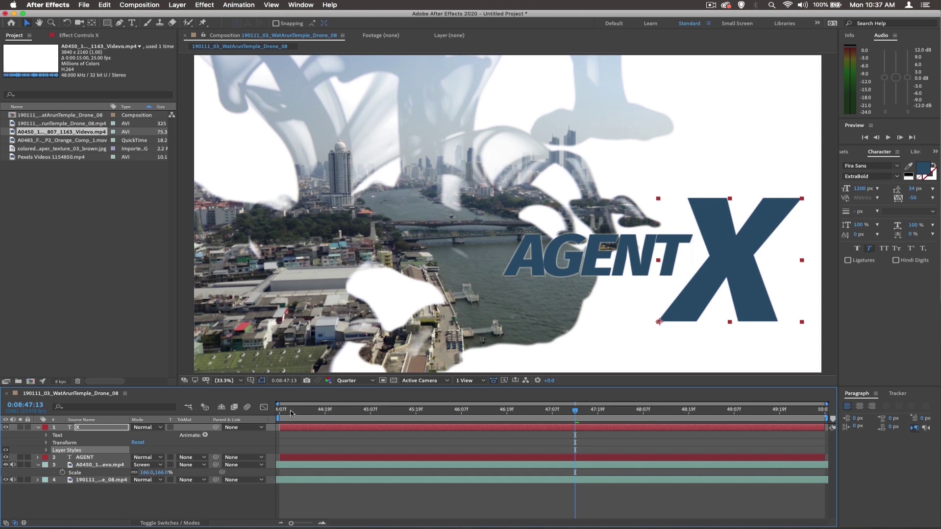
{"action": "left_click_drag", "start_coordinate": [292, 413], "coordinate": [280, 414]}
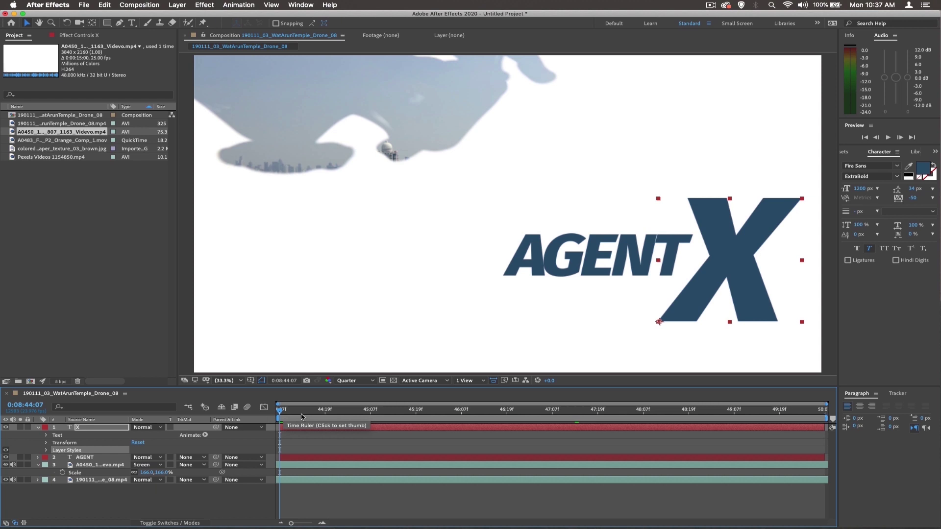
Rename the 190111 drone-footage composition to 'comp 1'
{"action": "left_click", "coordinate": [25, 116]}
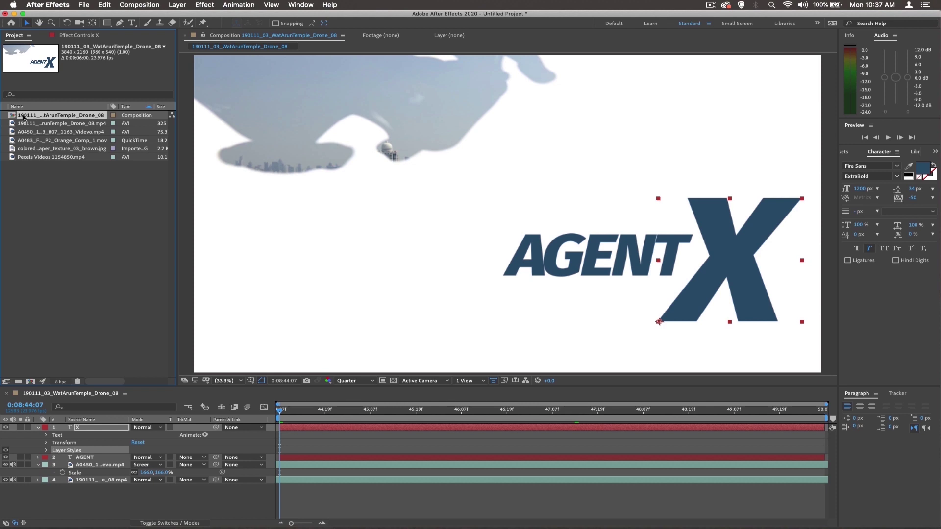
{"action": "type", "text": "comp 1"}
{"action": "key", "text": "Return"}
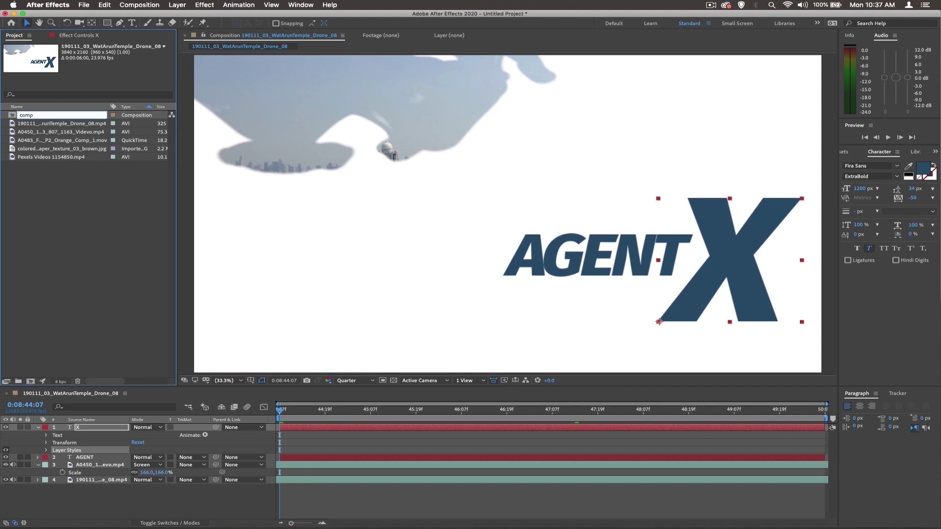
{"action": "key", "text": "Return"}
{"action": "key", "text": "F3"}
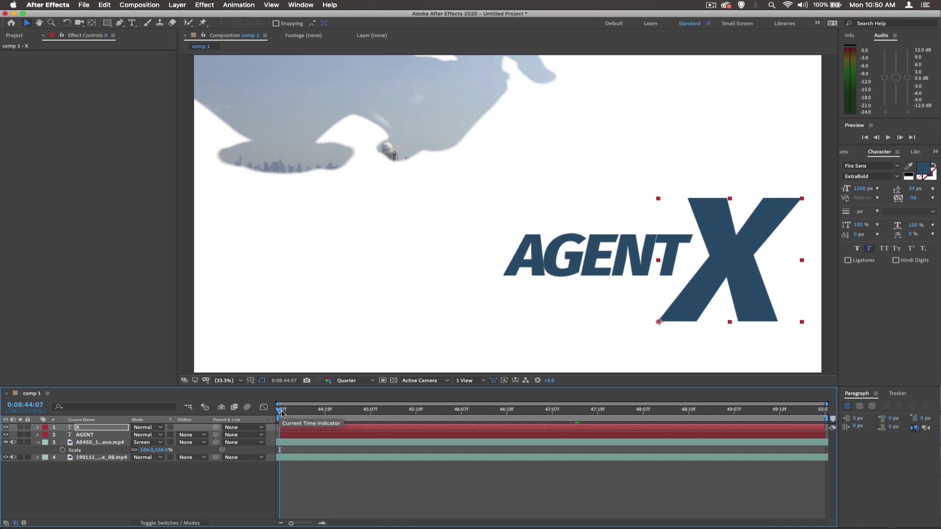
Keyframe AGENT's opacity from 0% at 0:08:45:01 to 100% at 0:08:45:15, then preview
{"action": "left_click_drag", "start_coordinate": [282, 410], "coordinate": [342, 412]}
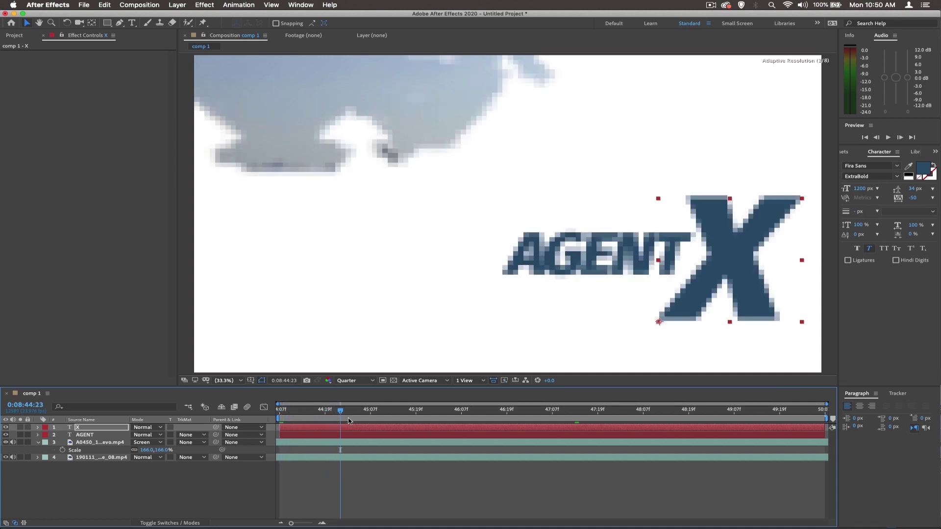
{"action": "left_click", "coordinate": [337, 437]}
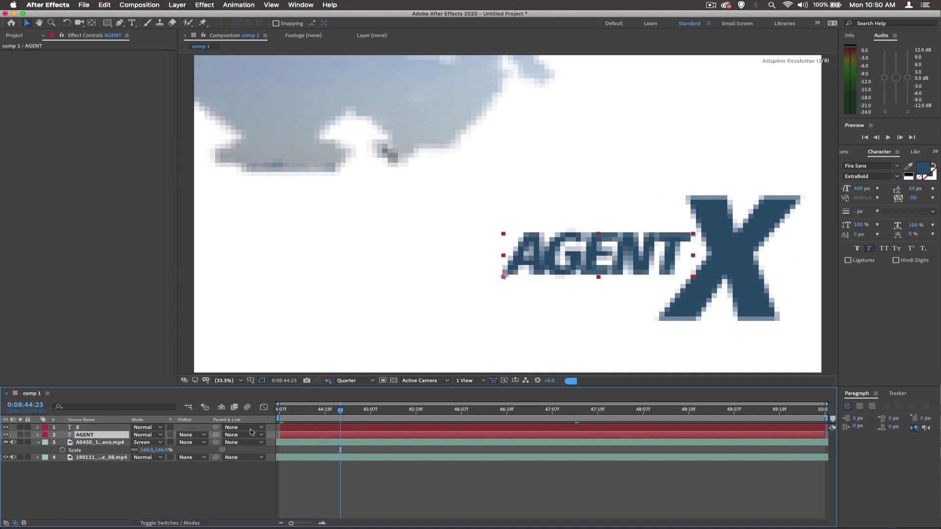
{"action": "key", "text": "t"}
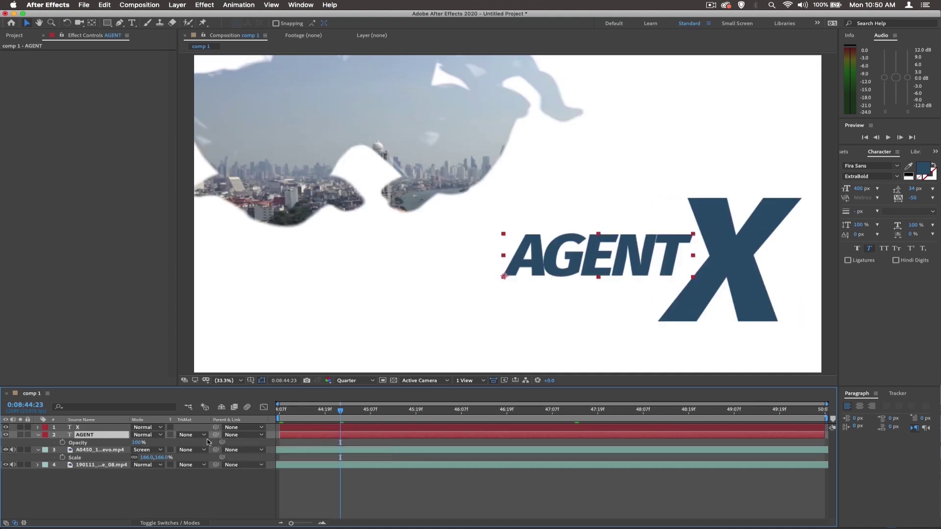
{"action": "left_click_drag", "start_coordinate": [340, 413], "coordinate": [400, 411]}
{"action": "left_click", "coordinate": [63, 443]}
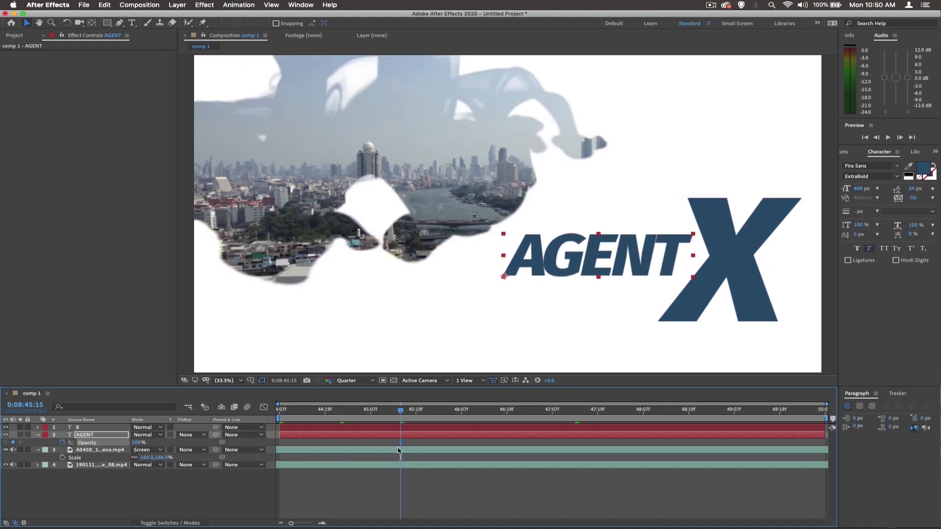
{"action": "left_click_drag", "start_coordinate": [400, 412], "coordinate": [348, 412]}
{"action": "left_click", "coordinate": [138, 443]}
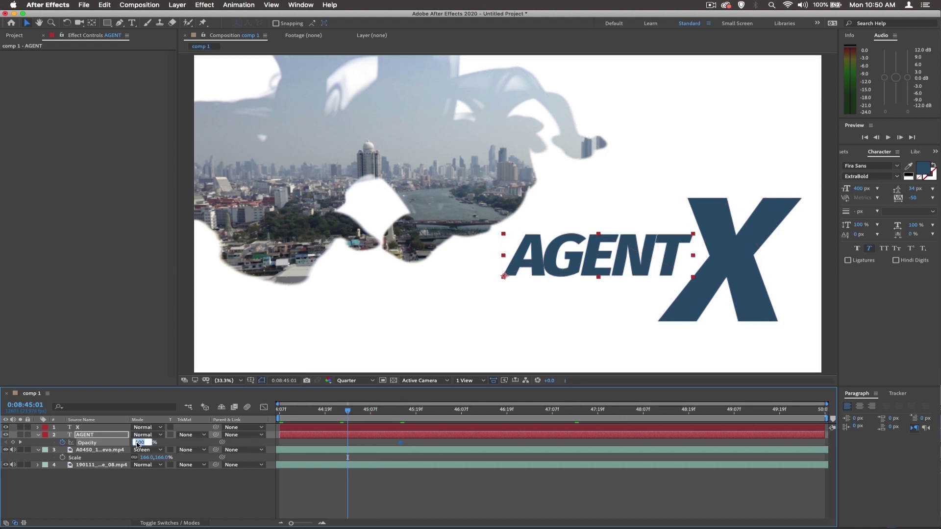
{"action": "type", "text": "0"}
{"action": "key", "text": "Return"}
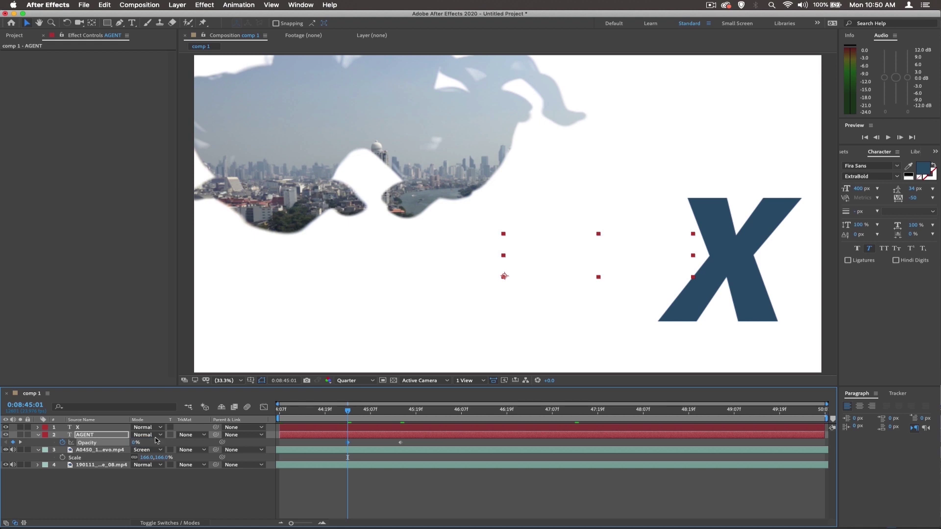
{"action": "left_click_drag", "start_coordinate": [347, 412], "coordinate": [402, 412]}
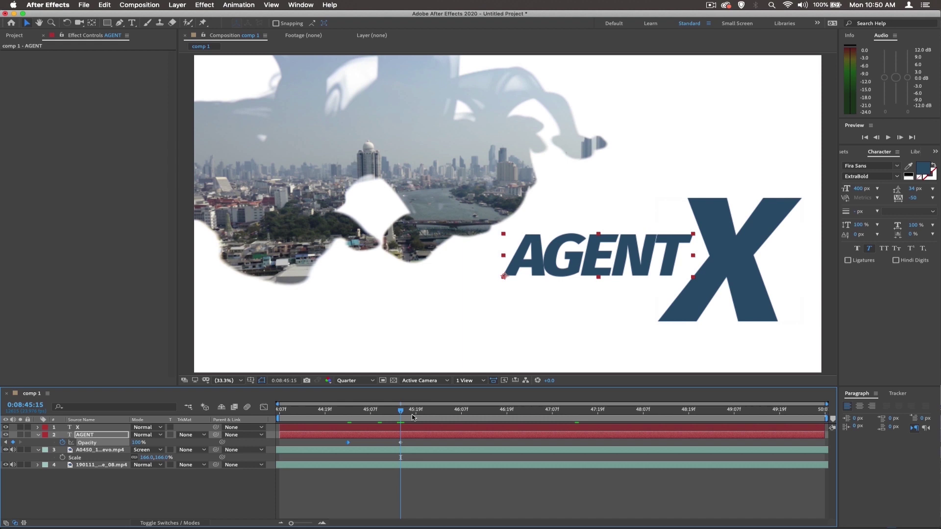
Keyframe layer X's opacity from 0% at 0:08:45:12 to 100% at 0:08:46:02, then preview
{"action": "left_click", "coordinate": [325, 428]}
{"action": "key", "text": "t"}
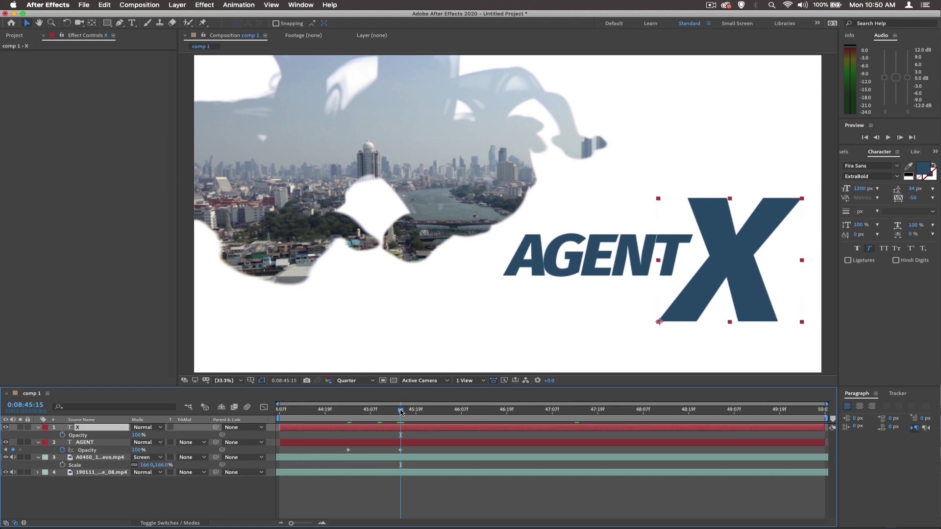
{"action": "left_click_drag", "start_coordinate": [401, 411], "coordinate": [442, 411]}
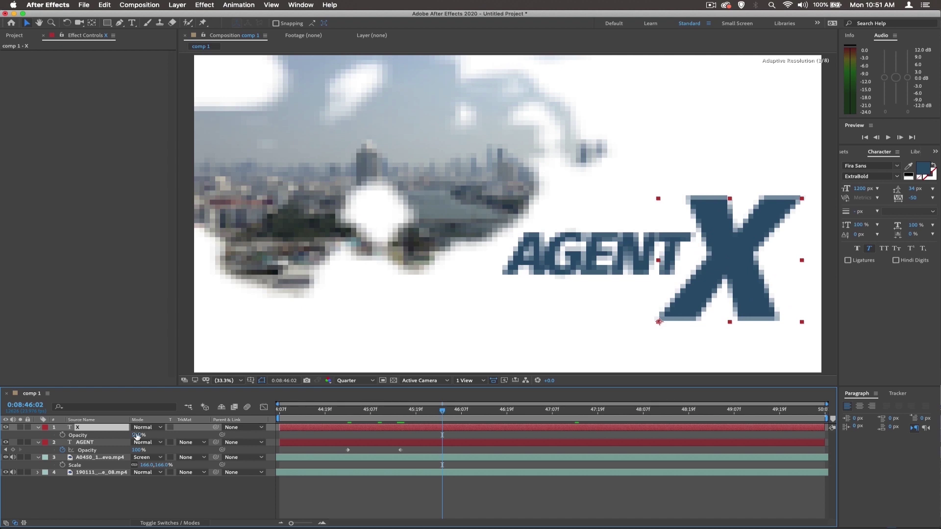
{"action": "left_click", "coordinate": [62, 436]}
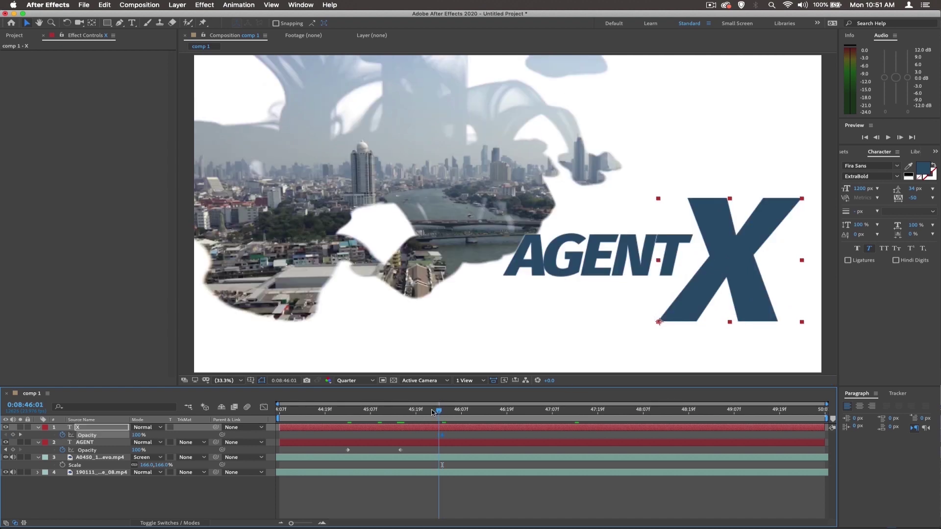
{"action": "left_click_drag", "start_coordinate": [442, 410], "coordinate": [389, 412]}
{"action": "left_click", "coordinate": [139, 434]}
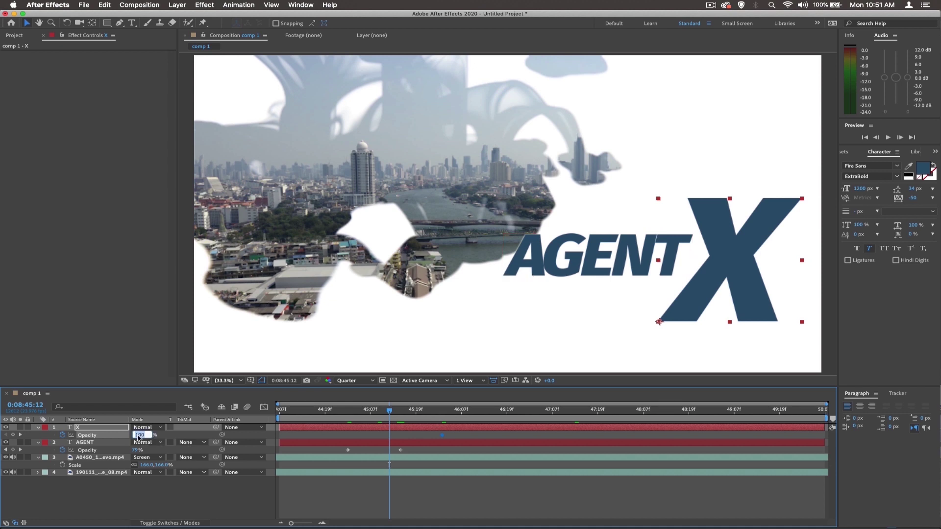
{"action": "type", "text": "0"}
{"action": "key", "text": "Return"}
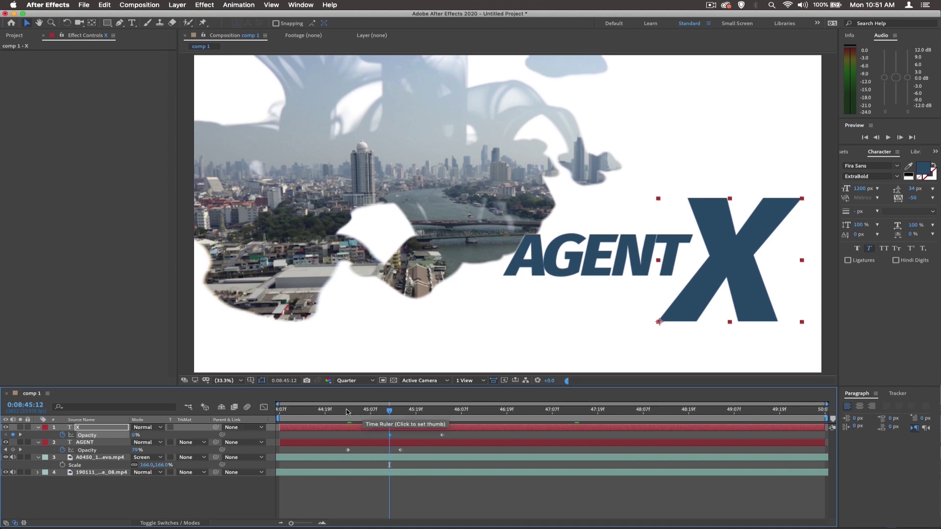
{"action": "left_click", "coordinate": [384, 412]}
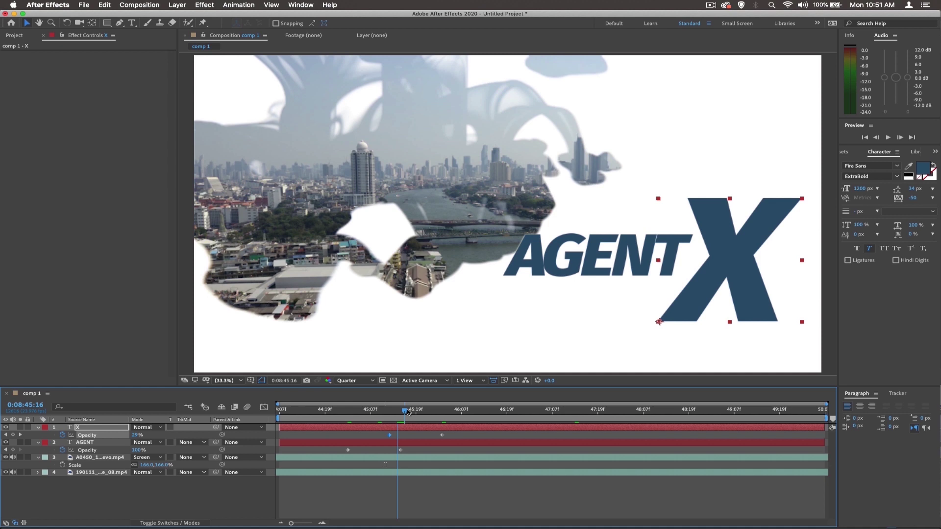
{"action": "left_click_drag", "start_coordinate": [384, 412], "coordinate": [409, 411]}
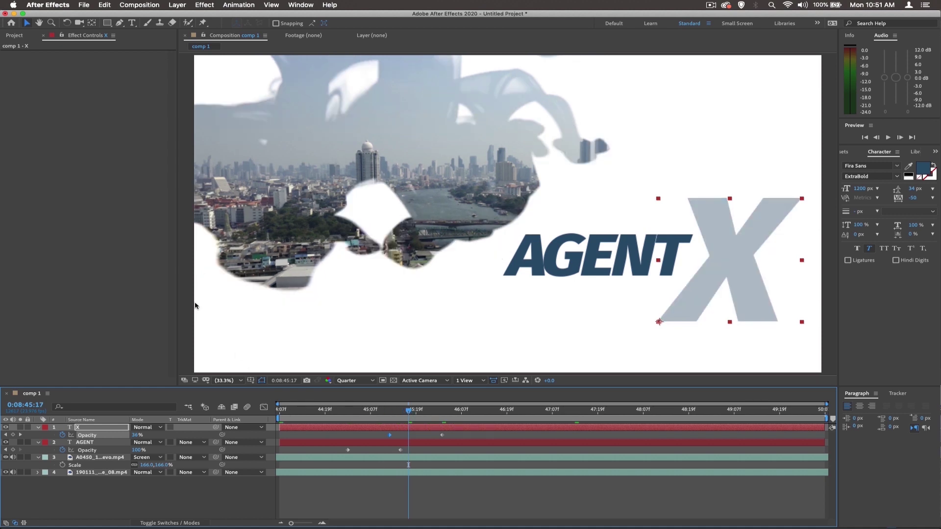
Duplicate comp 1 as 'comp 2' and open it in the timeline
{"action": "left_click", "coordinate": [137, 298]}
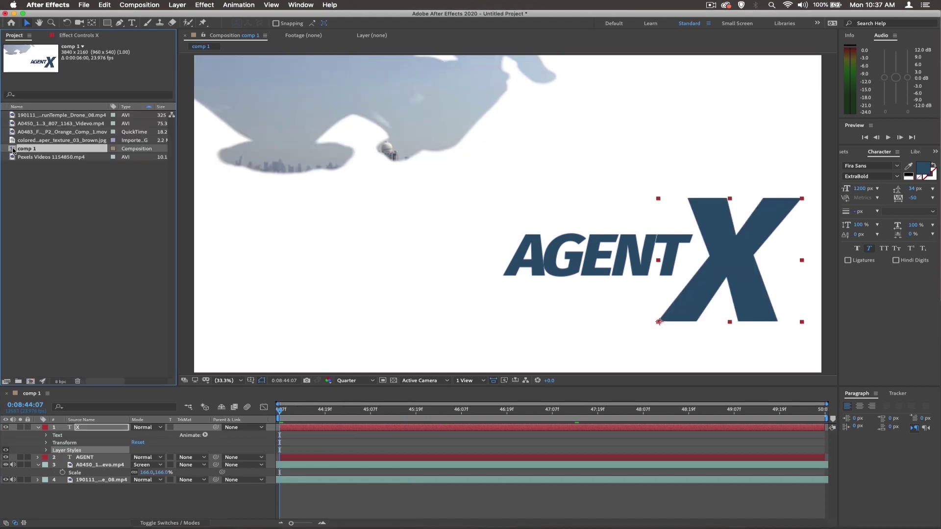
{"action": "key", "text": "super+d"}
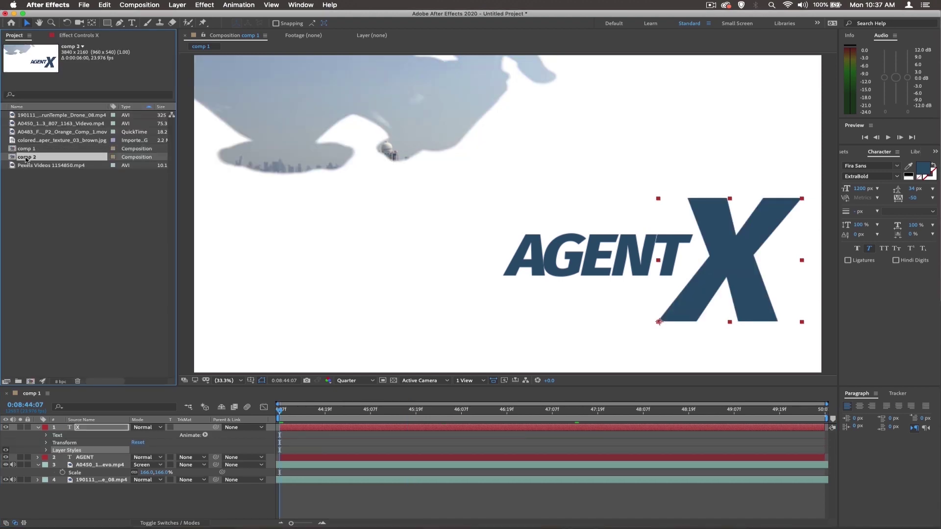
{"action": "double_click", "coordinate": [11, 157]}
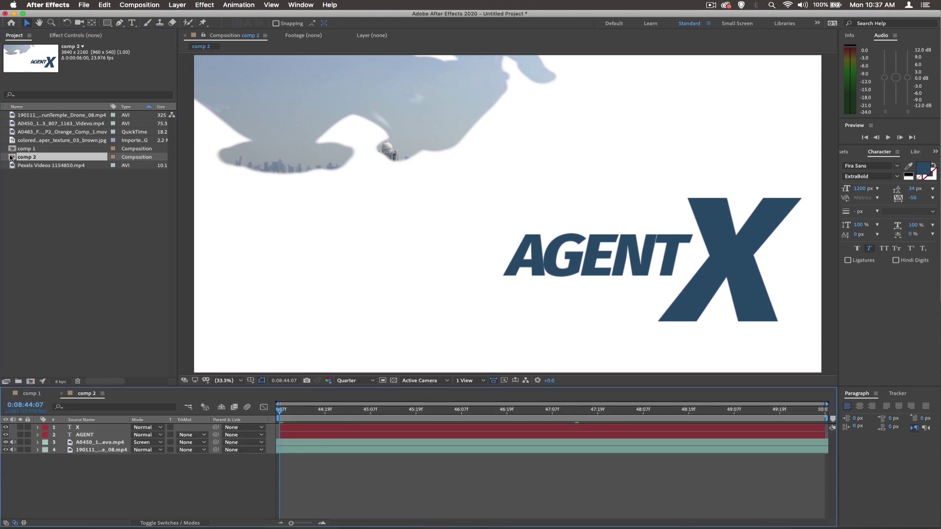
{"action": "left_click", "coordinate": [76, 236]}
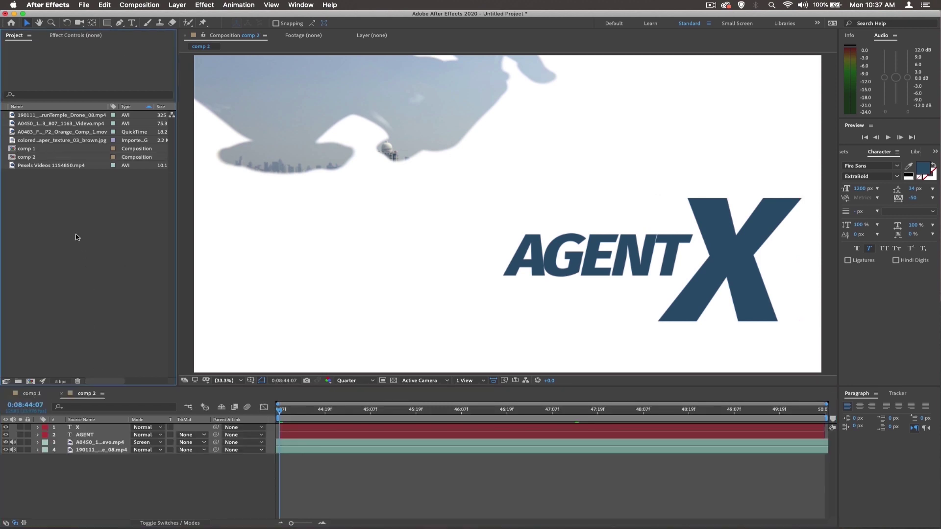
Remove the drone footage layer and add Pexels Videos 1154850.mp4 to comp 2
{"action": "left_click", "coordinate": [94, 450]}
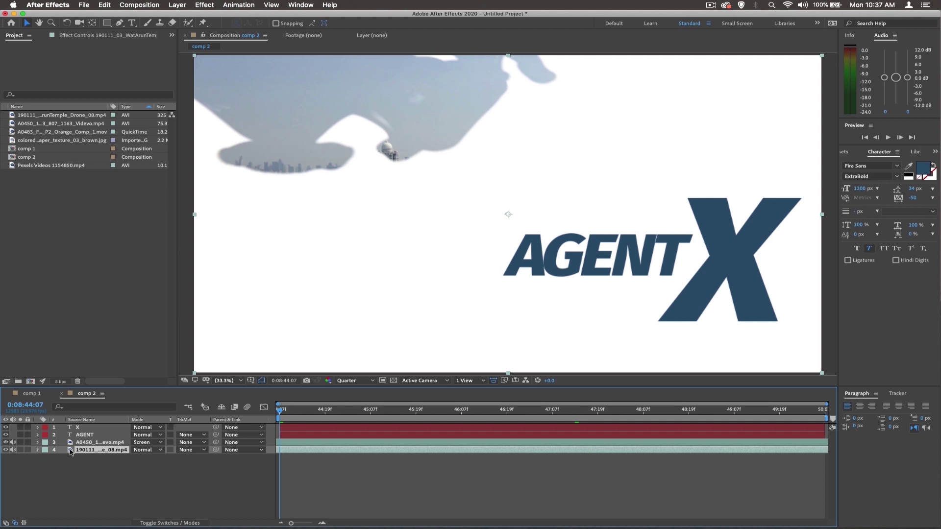
{"action": "key", "text": "Delete"}
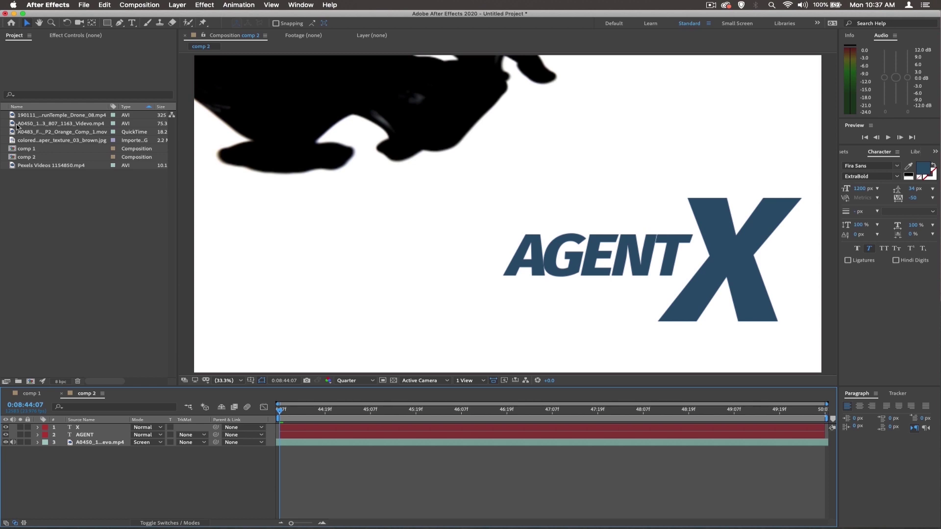
{"action": "left_click", "coordinate": [28, 133]}
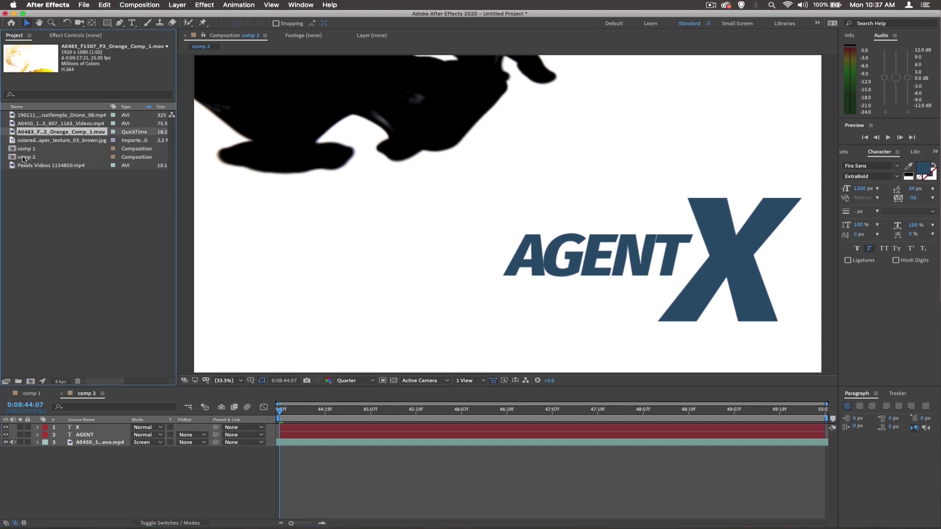
{"action": "left_click", "coordinate": [24, 124]}
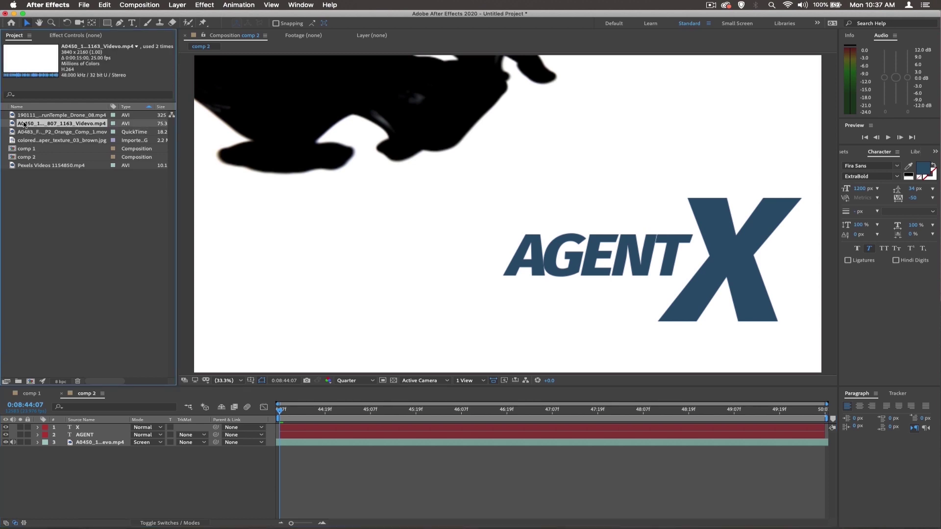
{"action": "left_click", "coordinate": [29, 167]}
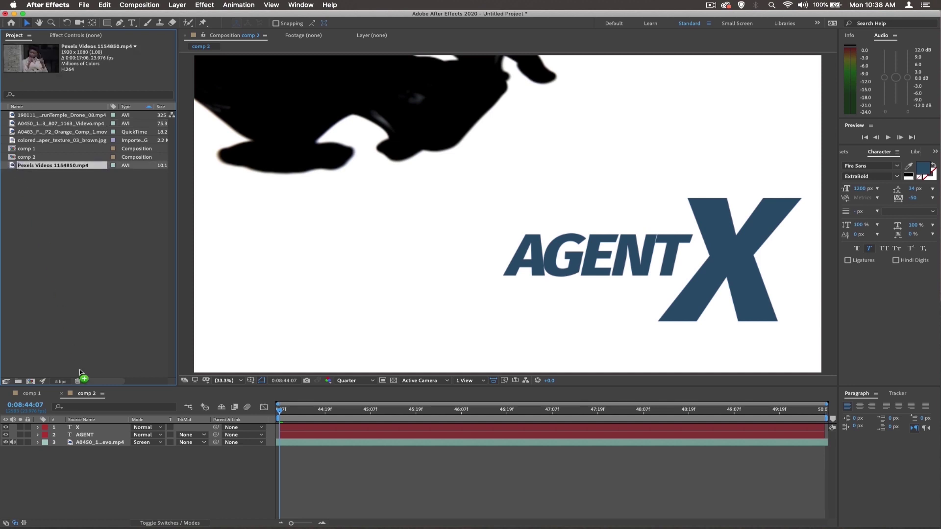
{"action": "left_click_drag", "start_coordinate": [12, 165], "coordinate": [92, 452]}
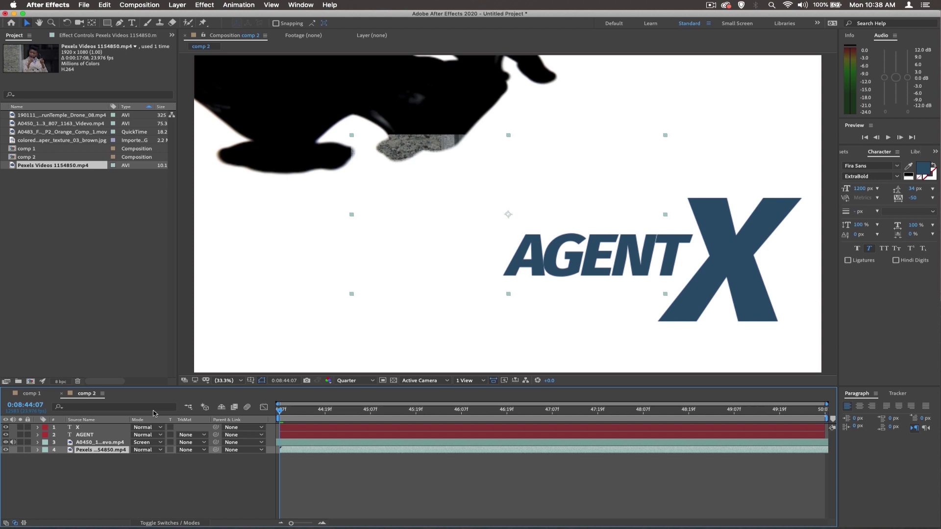
Scale the Pexels layer to 201% and delete the A0450 ink-blot layer
{"action": "key", "text": "s"}
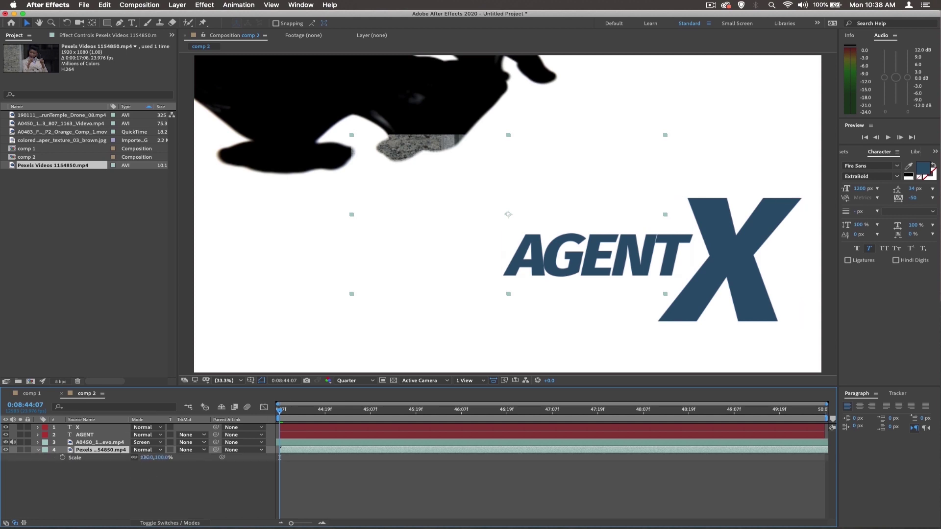
{"action": "left_click_drag", "start_coordinate": [146, 457], "coordinate": [193, 457]}
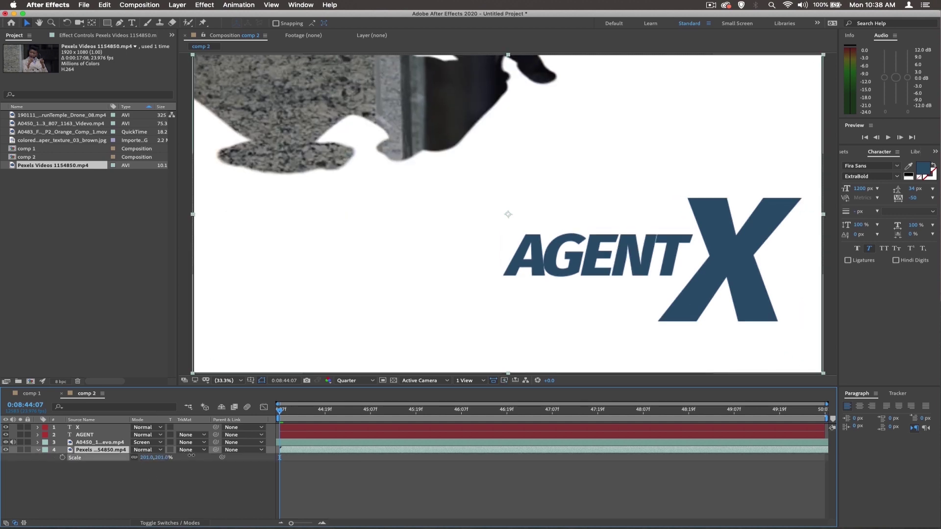
{"action": "left_click_drag", "start_coordinate": [280, 412], "coordinate": [408, 411]}
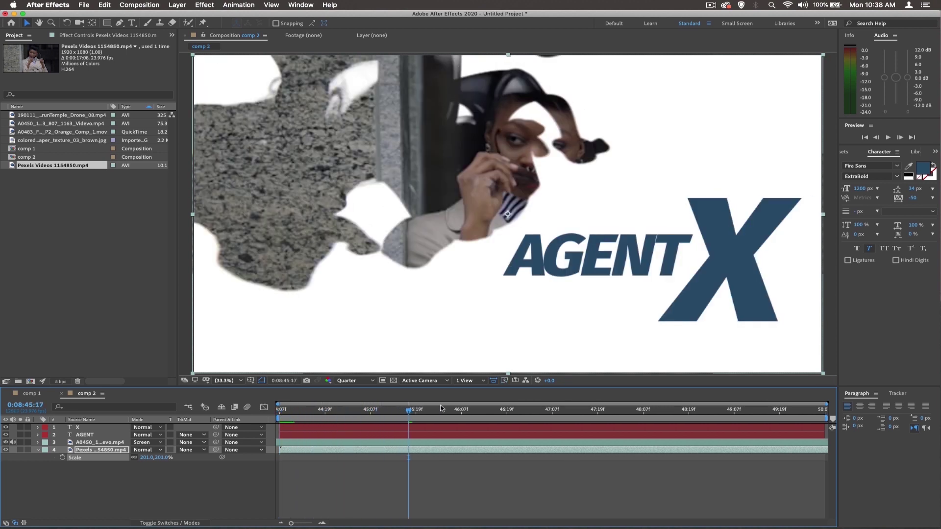
{"action": "left_click", "coordinate": [465, 411]}
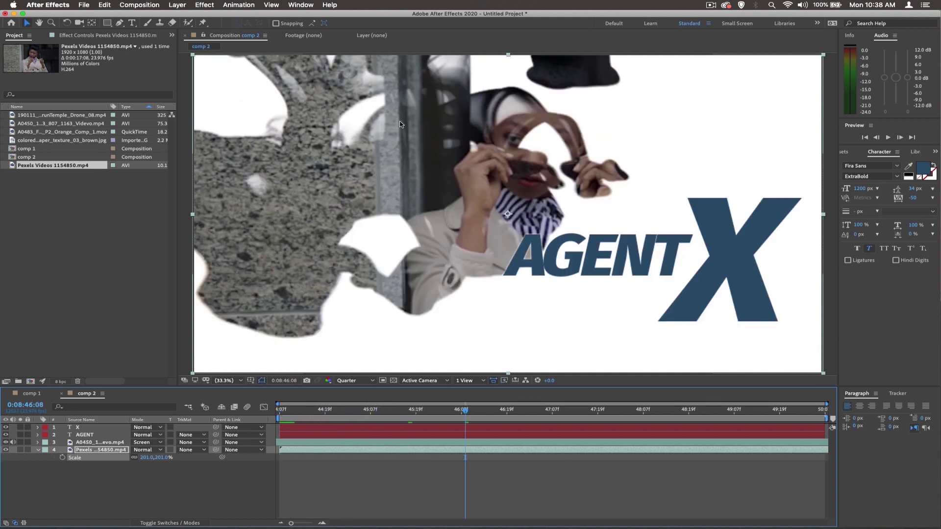
{"action": "left_click", "coordinate": [77, 443]}
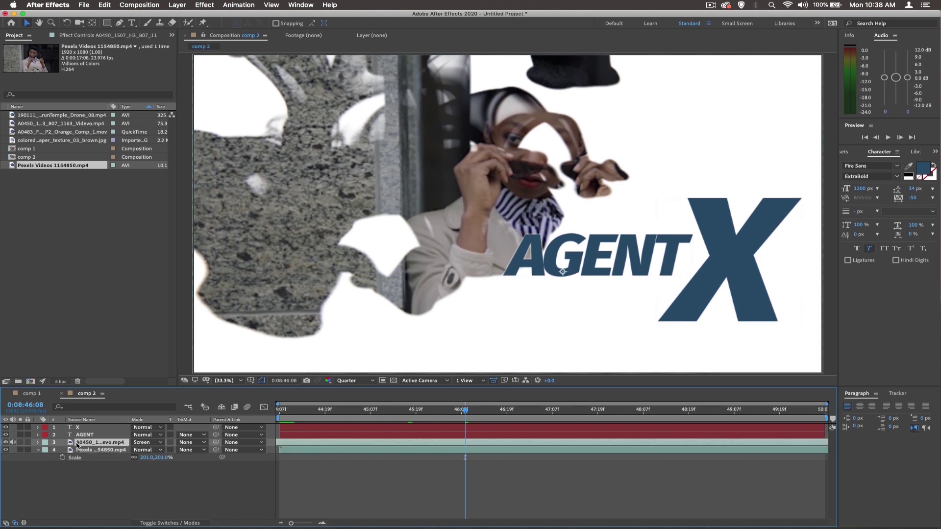
{"action": "key", "text": "Delete"}
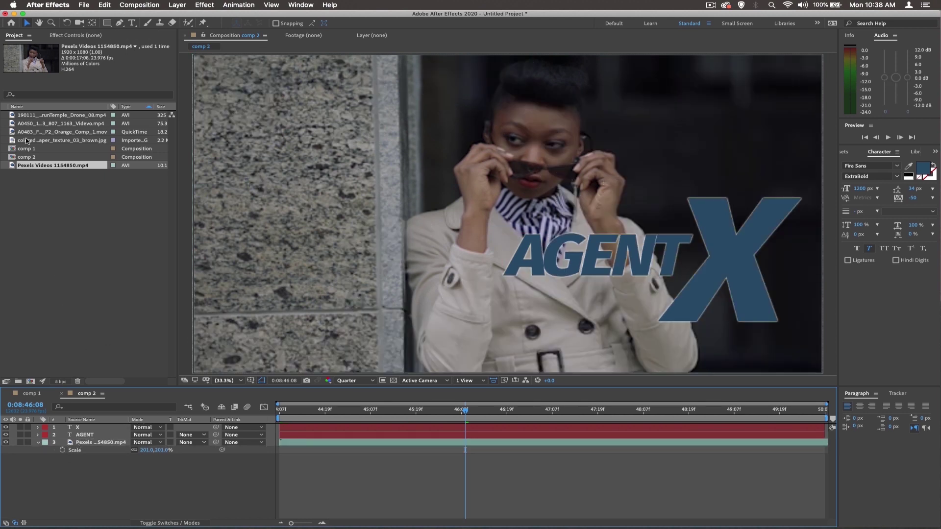
Add A0483 Orange_Comp_1.mov above the Pexels layer and scale it to 236%
{"action": "left_click", "coordinate": [20, 129]}
{"action": "left_click", "coordinate": [15, 124]}
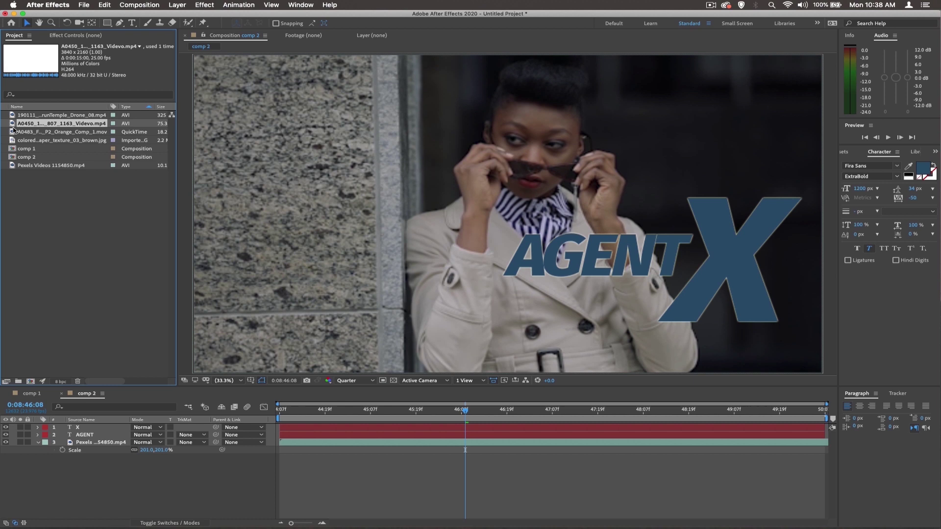
{"action": "left_click_drag", "start_coordinate": [13, 133], "coordinate": [76, 441]}
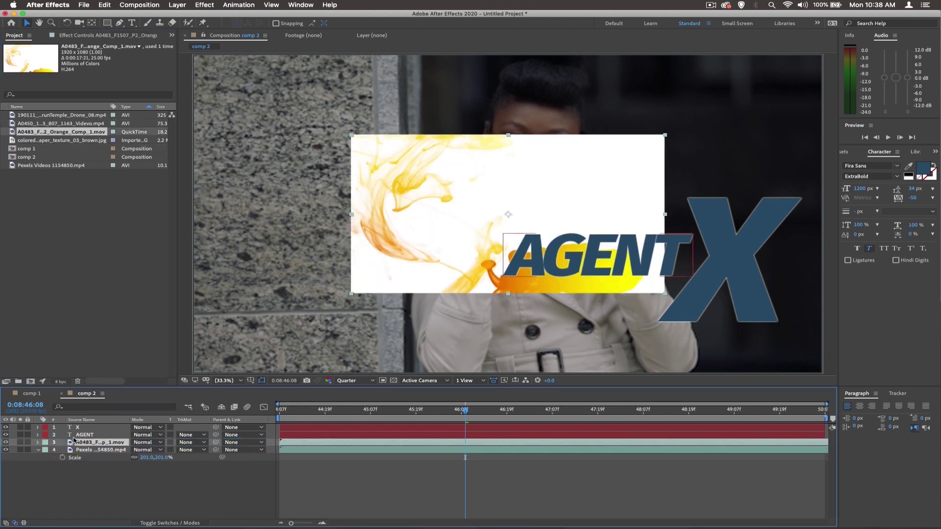
{"action": "key", "text": "shift+s"}
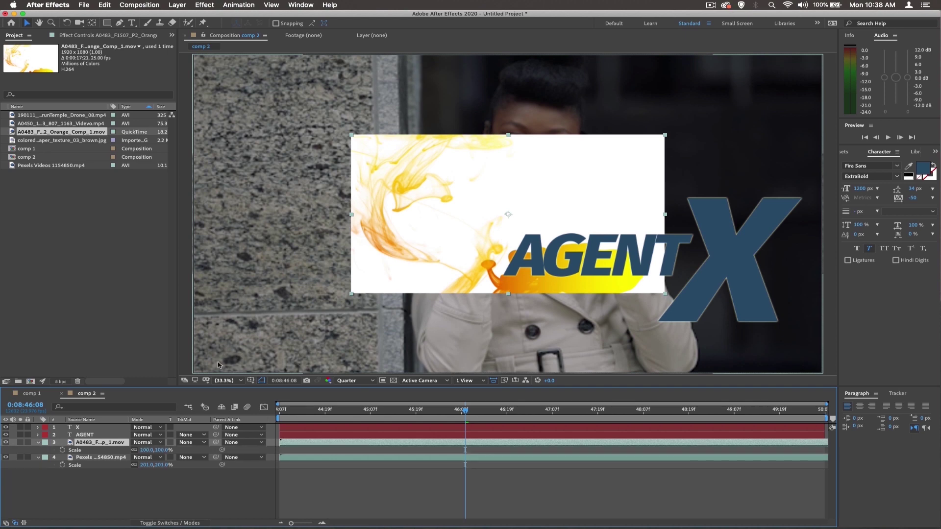
{"action": "left_click_drag", "start_coordinate": [144, 451], "coordinate": [187, 450]}
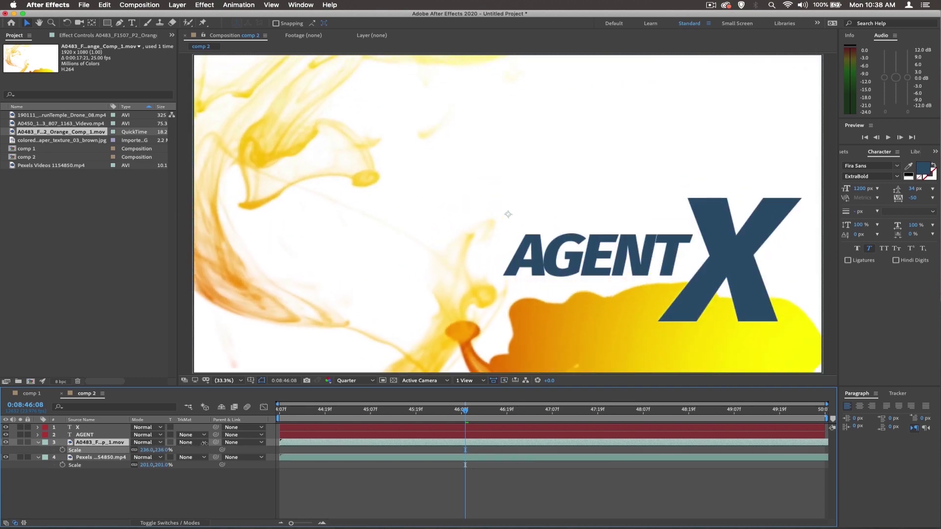
Rotate the orange ink layer 180° and nudge it down and right
{"action": "key", "text": "r"}
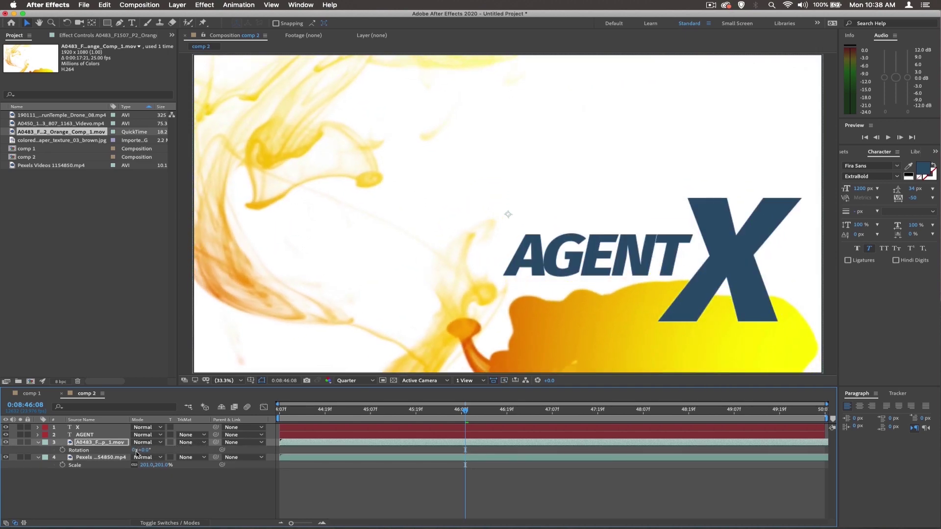
{"action": "mouse_move", "coordinate": [140, 450]}
{"action": "left_mouse_down"}
{"action": "mouse_move", "coordinate": [230, 443]}
{"action": "mouse_move", "coordinate": [140, 450]}
{"action": "left_mouse_up"}
{"action": "left_click", "coordinate": [143, 450]}
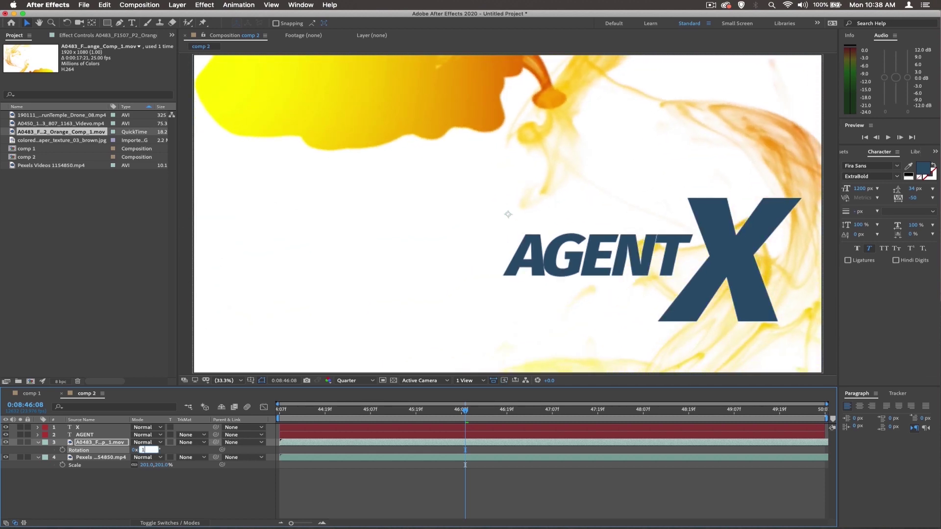
{"action": "key", "text": "Return"}
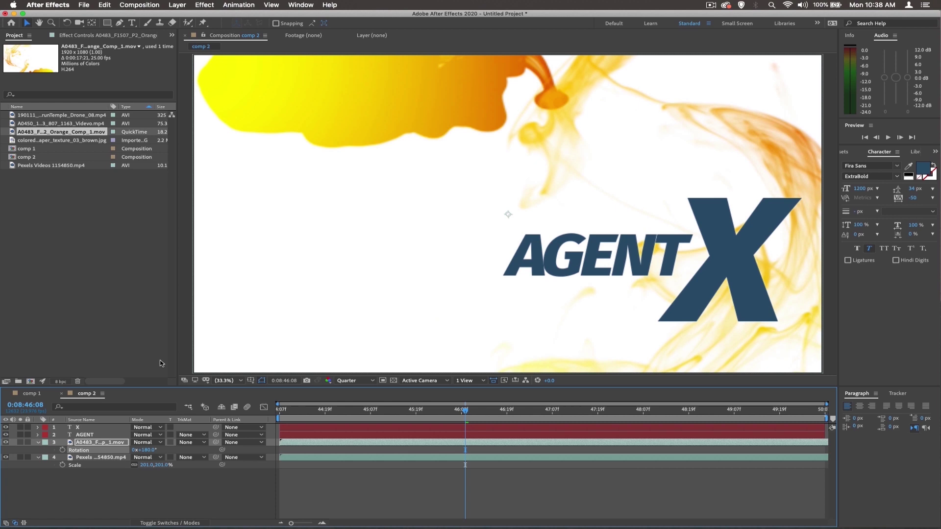
{"action": "mouse_move", "coordinate": [301, 149]}
{"action": "left_mouse_down"}
{"action": "mouse_move", "coordinate": [320, 181]}
{"action": "mouse_move", "coordinate": [309, 165]}
{"action": "left_mouse_up"}
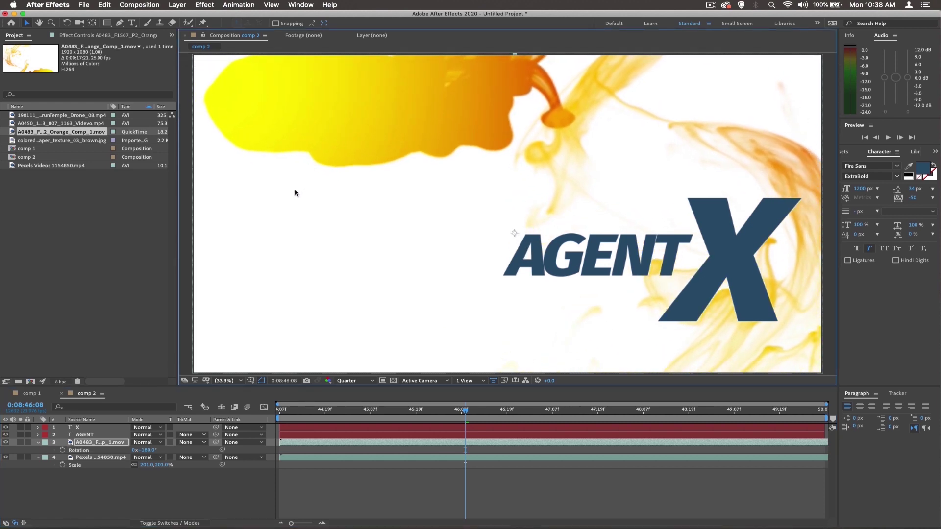
{"action": "left_click", "coordinate": [284, 410]}
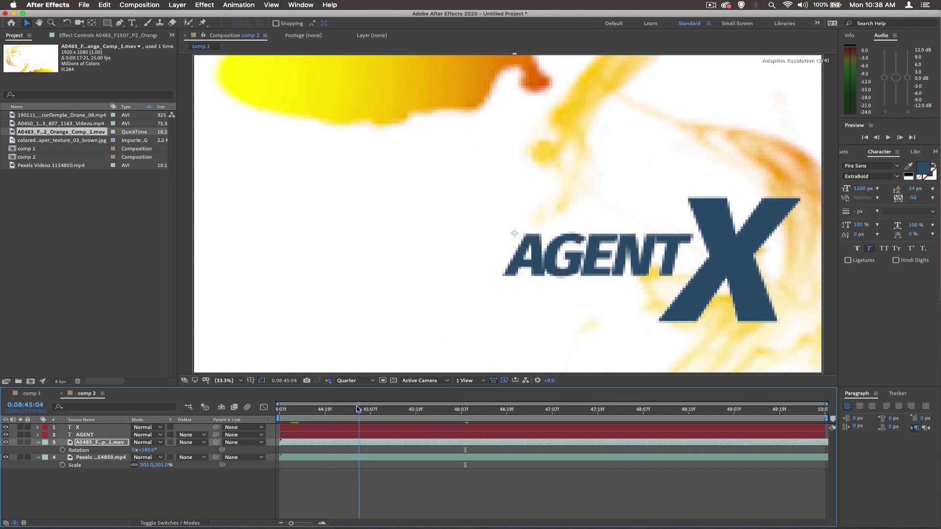
Scrub through the orange ink animation over AGENT X, then browse Color Correction effects
{"action": "left_click_drag", "start_coordinate": [301, 410], "coordinate": [355, 410]}
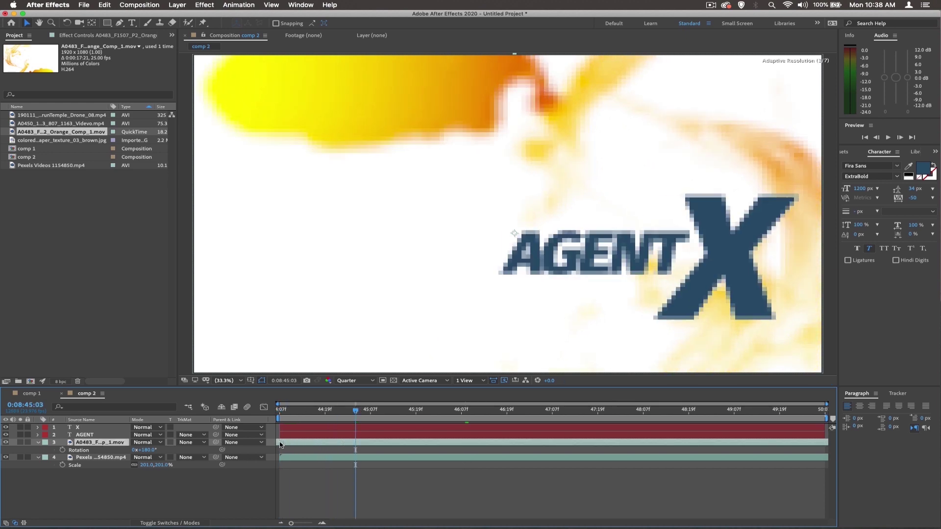
{"action": "left_click", "coordinate": [281, 410]}
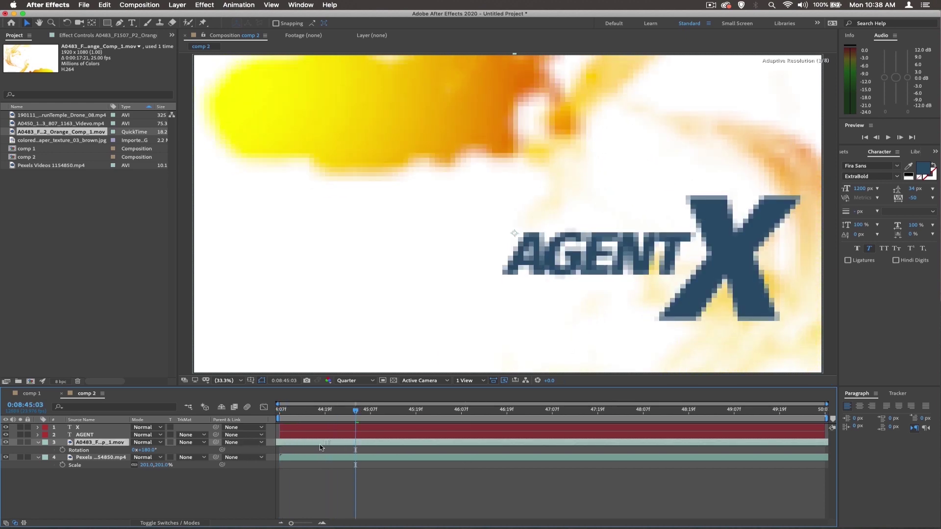
{"action": "left_click_drag", "start_coordinate": [281, 412], "coordinate": [598, 403]}
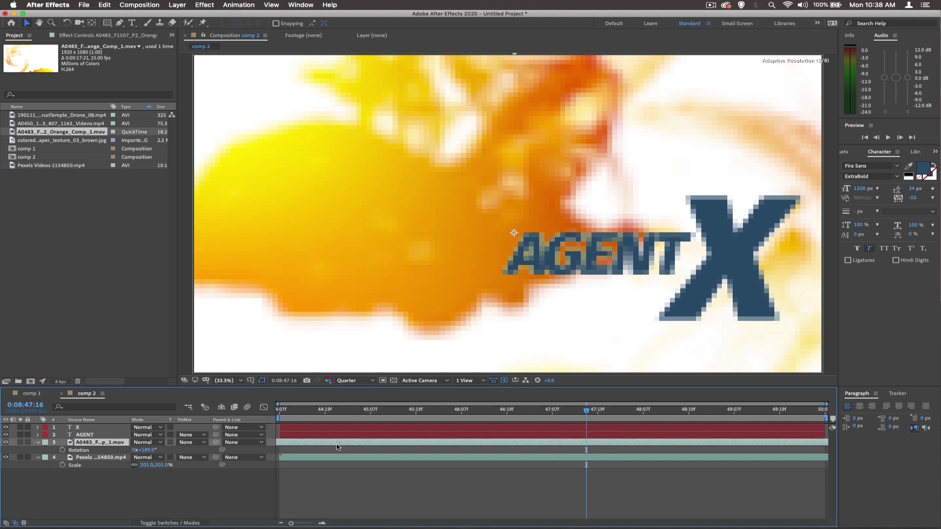
{"action": "left_click", "coordinate": [306, 409]}
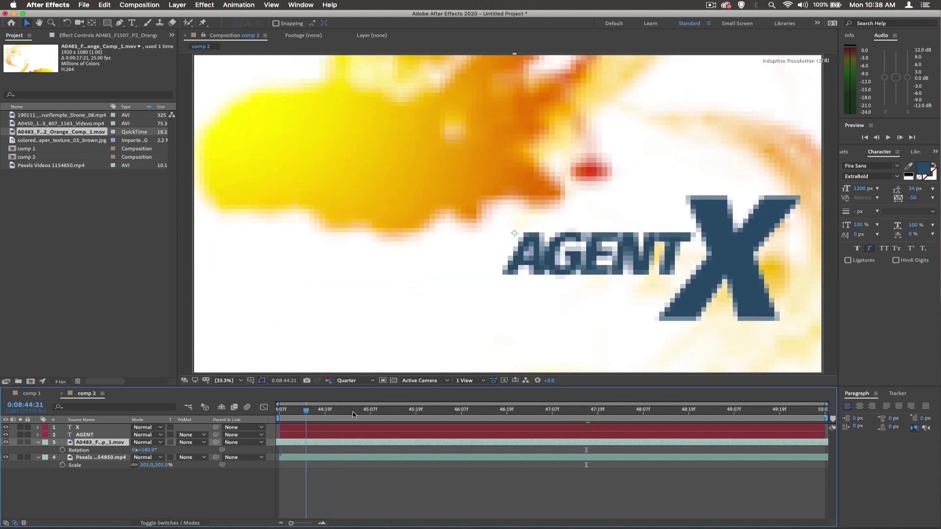
{"action": "left_click_drag", "start_coordinate": [353, 415], "coordinate": [594, 415]}
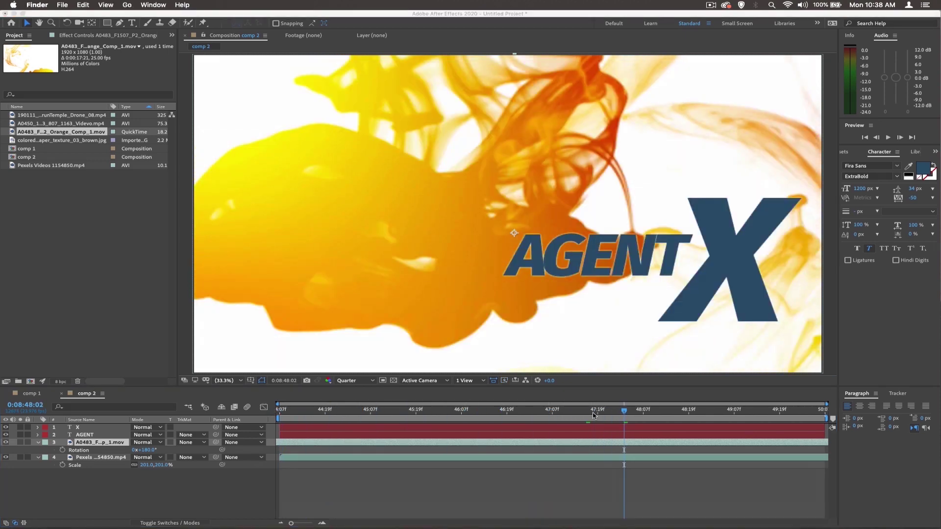
{"action": "left_click", "coordinate": [607, 413]}
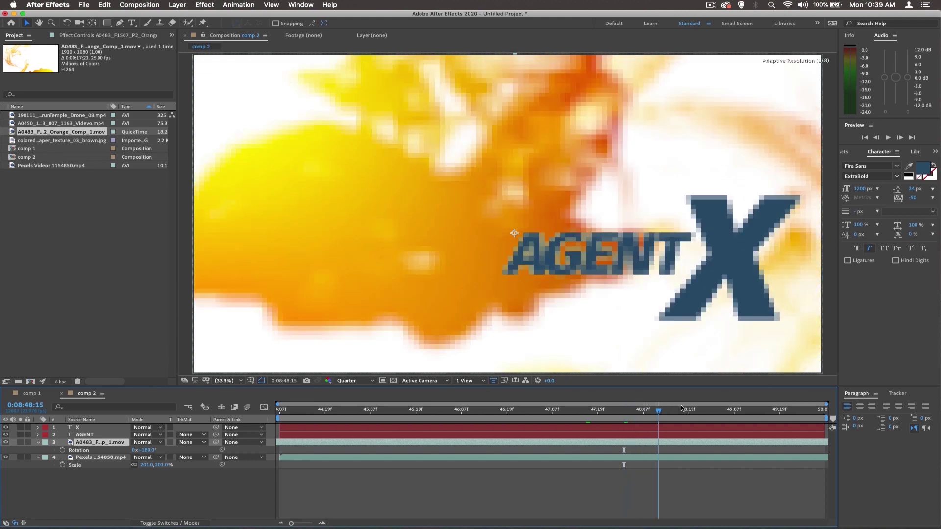
{"action": "left_click_drag", "start_coordinate": [627, 412], "coordinate": [517, 415]}
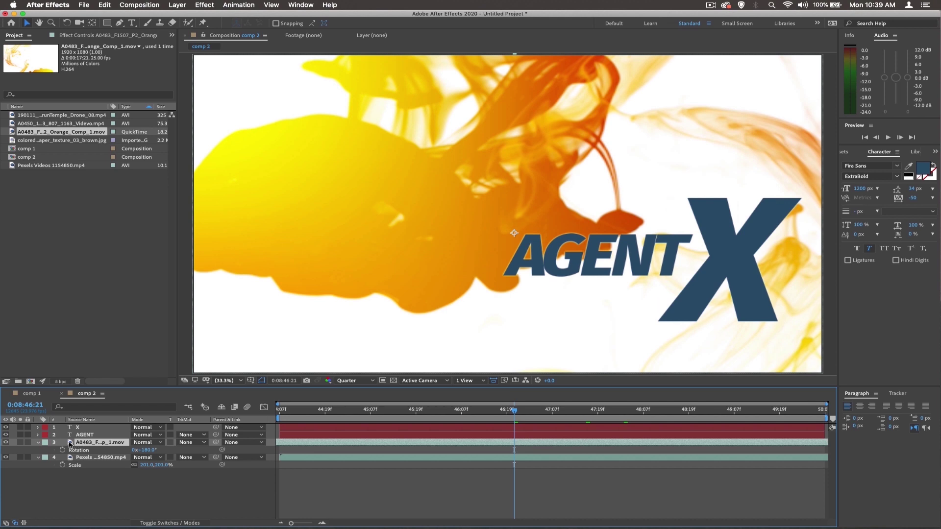
{"action": "left_click", "coordinate": [203, 5]}
{"action": "mouse_move", "coordinate": [227, 96]}
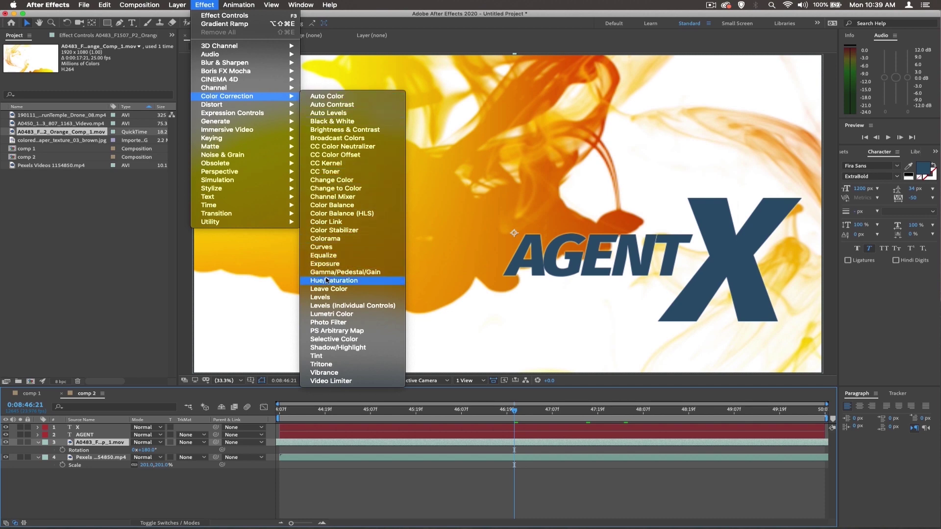
Apply Hue/Saturation to turn the orange ink footage greyscale
{"action": "left_click", "coordinate": [334, 280]}
{"action": "left_click_drag", "start_coordinate": [91, 136], "coordinate": [18, 133]}
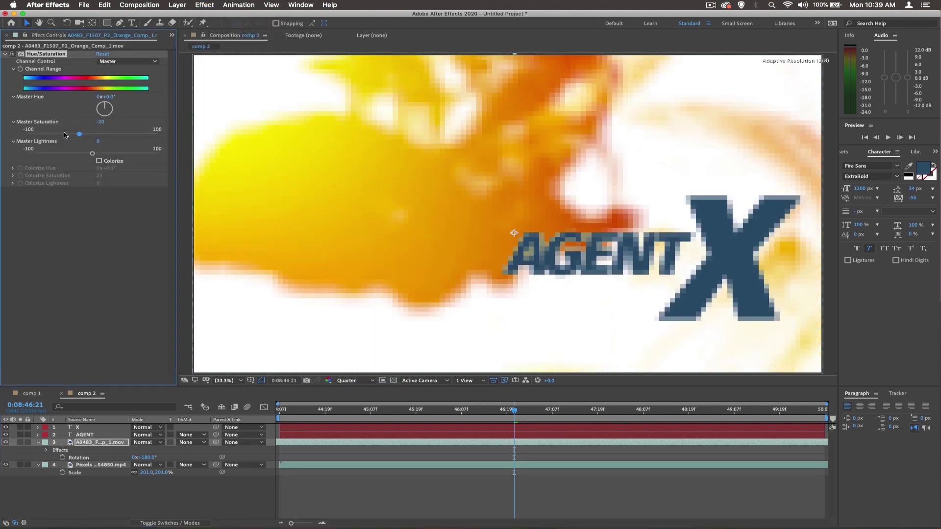
{"action": "left_click", "coordinate": [73, 226]}
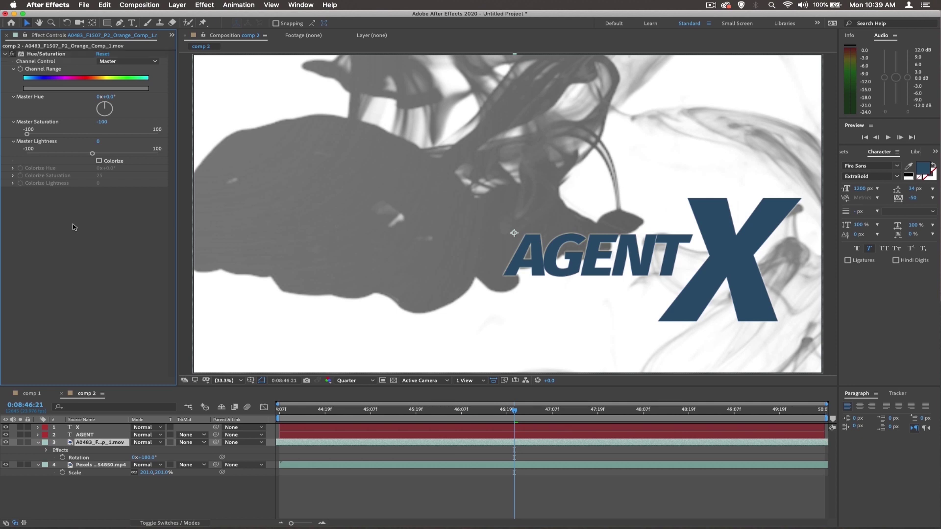
Add a Curves adjustment to boost the ink footage's contrast into stark black
{"action": "left_click", "coordinate": [205, 4]}
{"action": "mouse_move", "coordinate": [228, 96]}
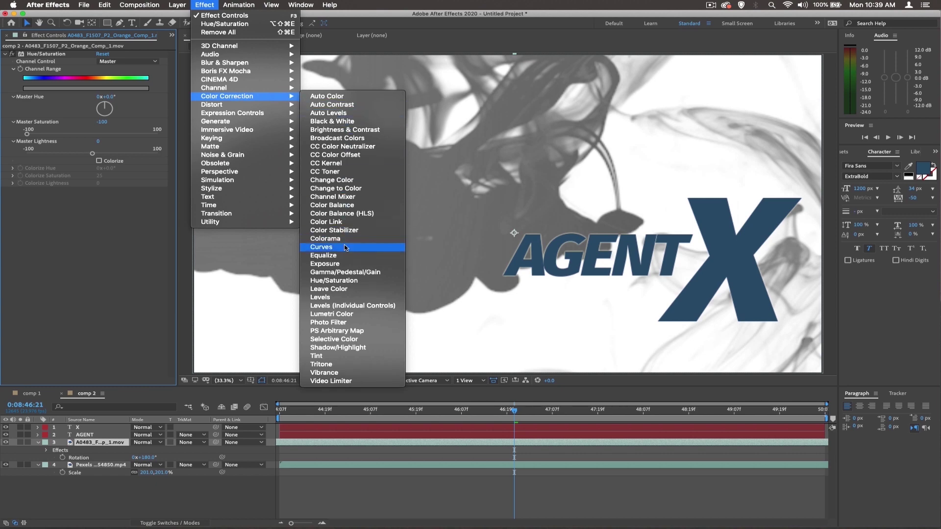
{"action": "left_click", "coordinate": [345, 247]}
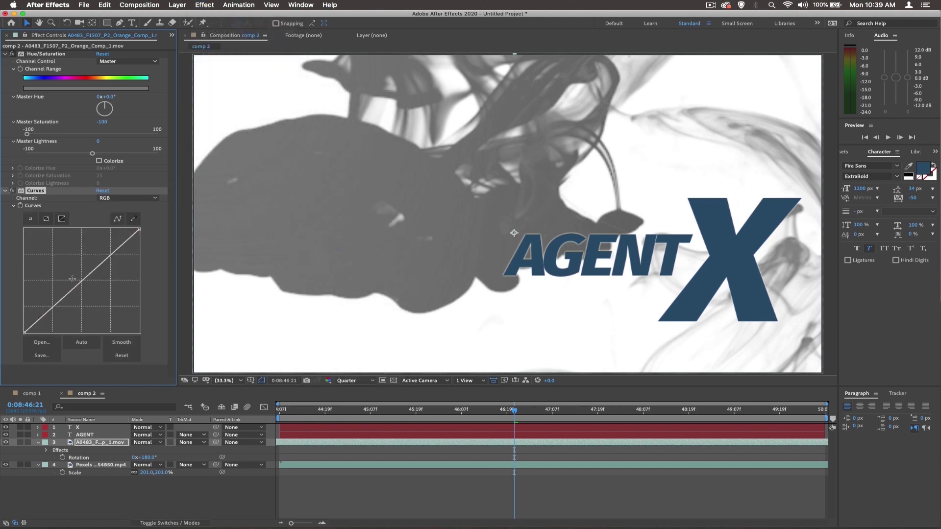
{"action": "left_click_drag", "start_coordinate": [79, 282], "coordinate": [108, 307]}
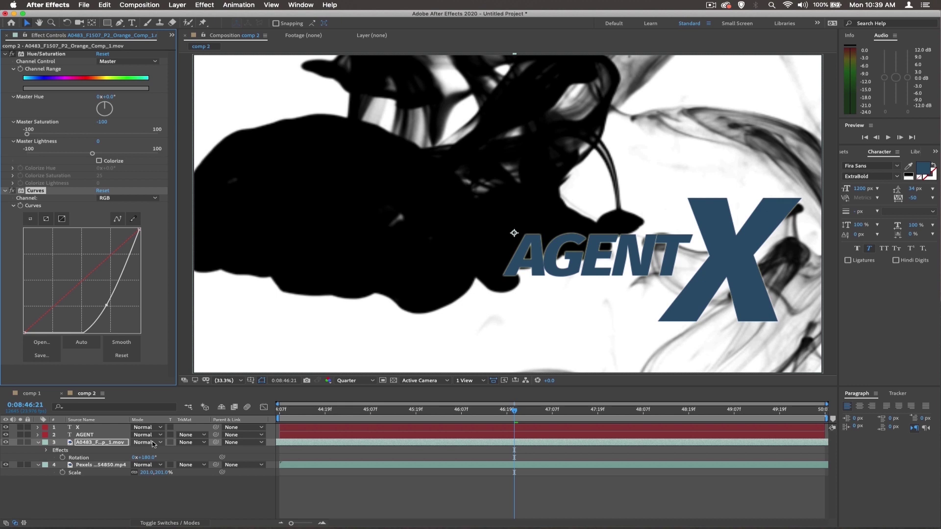
{"action": "left_click", "coordinate": [155, 443]}
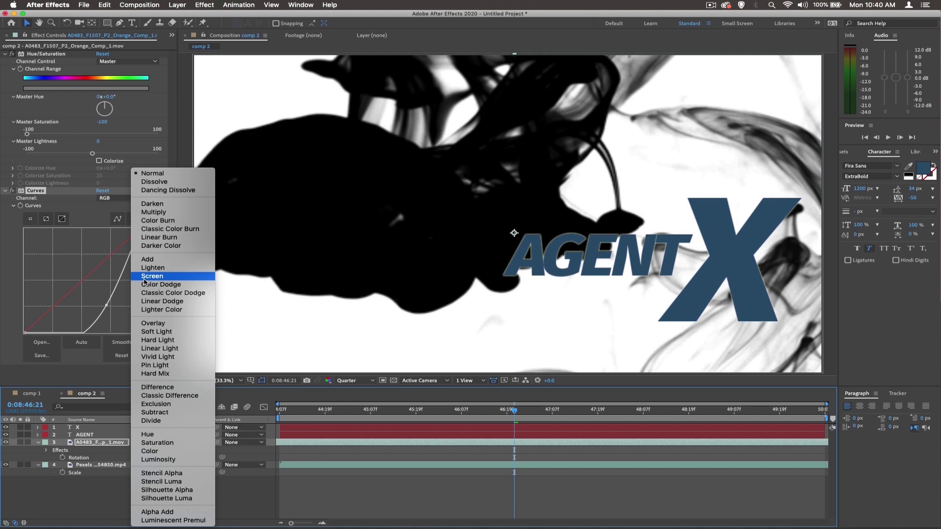
Set the ink layer's blend mode to Screen and scrub to check the result
{"action": "left_click", "coordinate": [144, 282]}
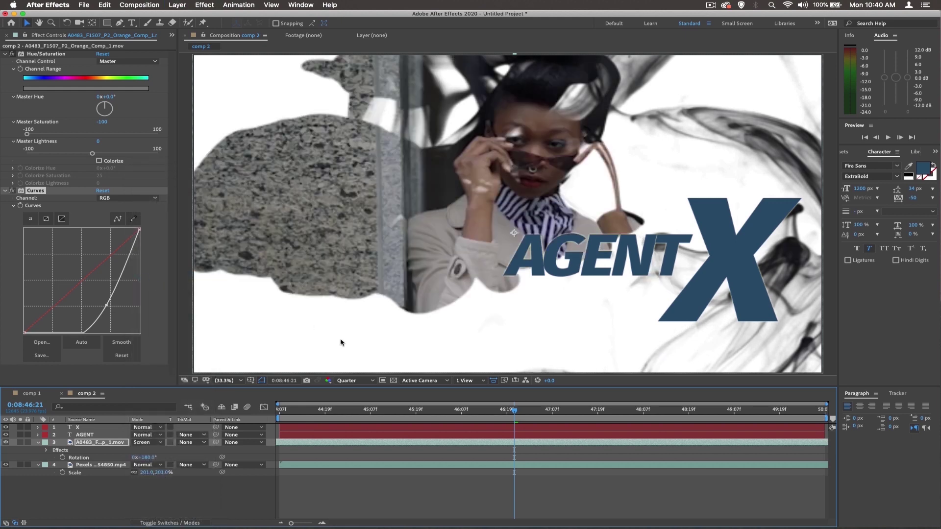
{"action": "left_click_drag", "start_coordinate": [292, 411], "coordinate": [533, 414]}
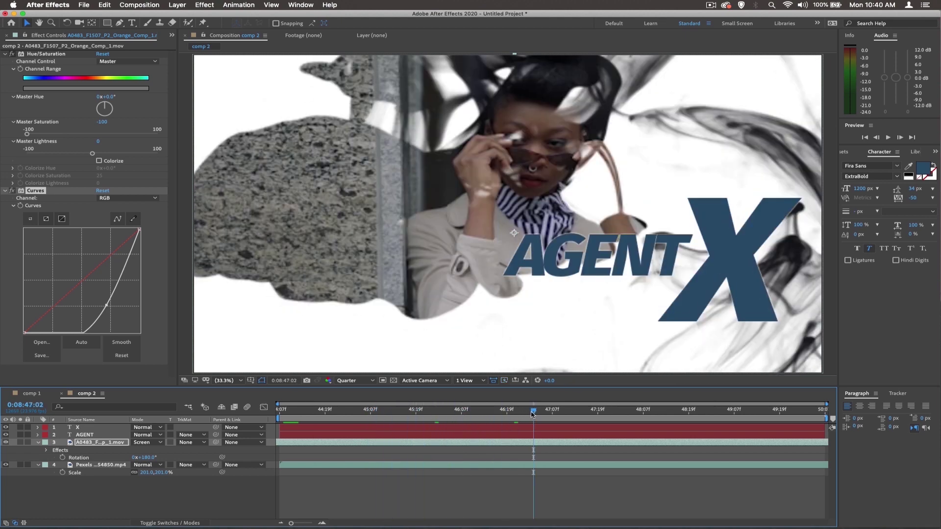
{"action": "left_click", "coordinate": [322, 437]}
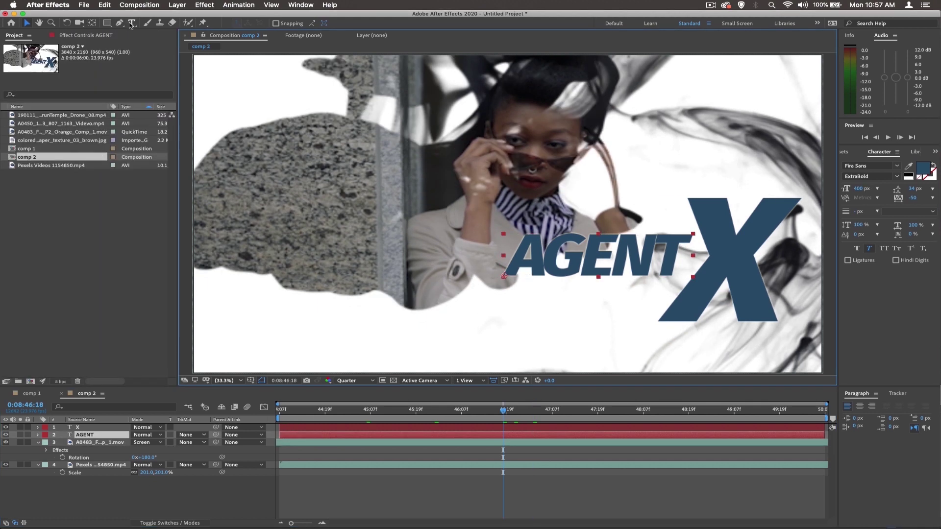
Change AGENT to 'STARRING' at 200 px and move it left
{"action": "double_click", "coordinate": [534, 251]}
{"action": "type", "text": "STARRING"}
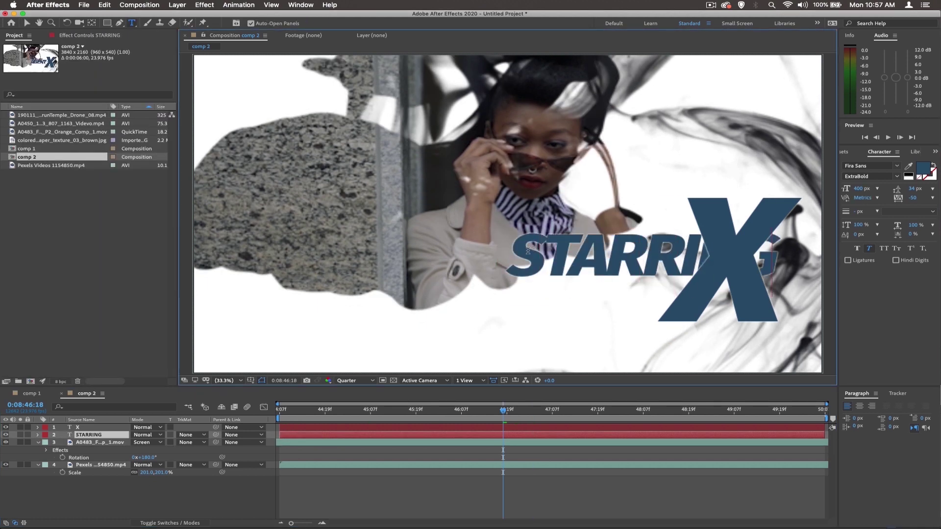
{"action": "left_click", "coordinate": [859, 188]}
{"action": "type", "text": "200"}
{"action": "key", "text": "Return"}
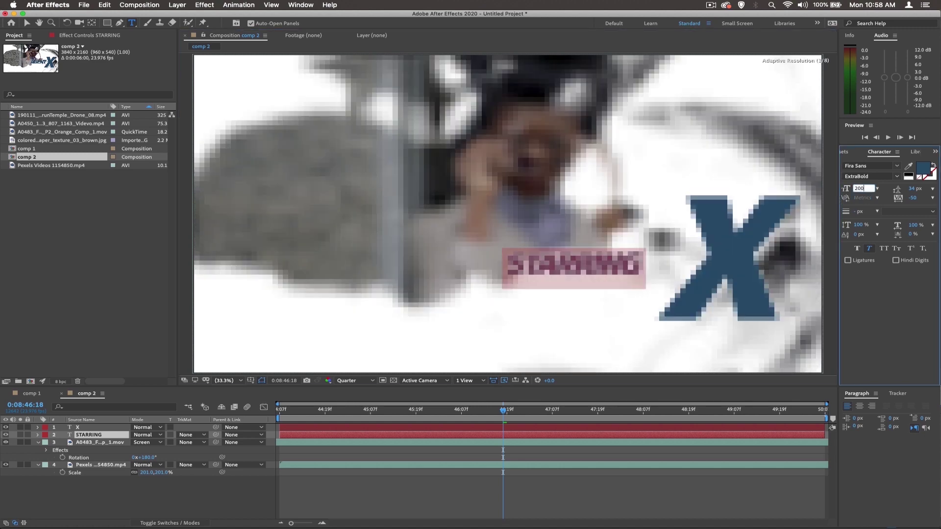
{"action": "key", "text": "Escape"}
{"action": "key", "text": "v"}
{"action": "left_click_drag", "start_coordinate": [500, 267], "coordinate": [378, 250]}
Change X to 'VERONICA JONES' at 400 px and centre it under STARRING
{"action": "key", "text": "ctrl+t"}
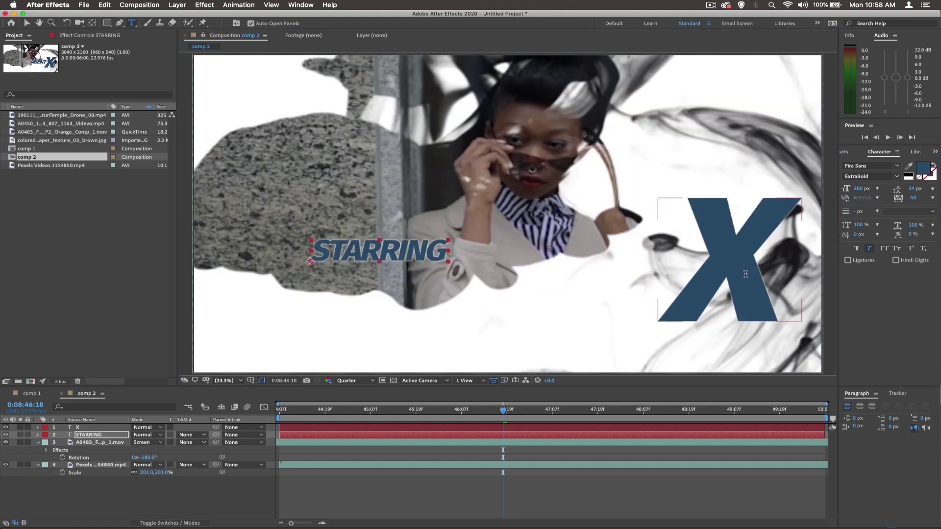
{"action": "mouse_move", "coordinate": [748, 283]}
{"action": "left_mouse_down"}
{"action": "mouse_move", "coordinate": [628, 290]}
{"action": "mouse_move", "coordinate": [641, 266]}
{"action": "left_mouse_up"}
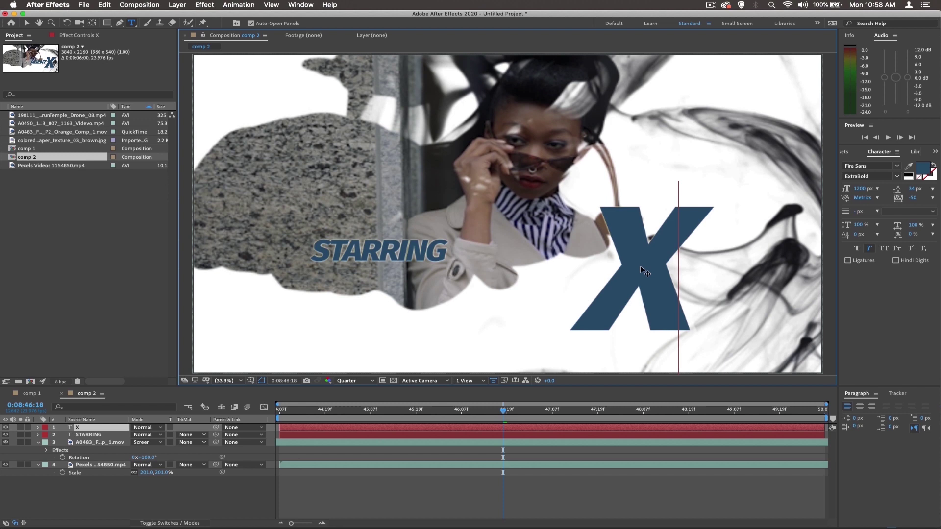
{"action": "double_click", "coordinate": [641, 265]}
{"action": "type", "text": "VERONICA JONES"}
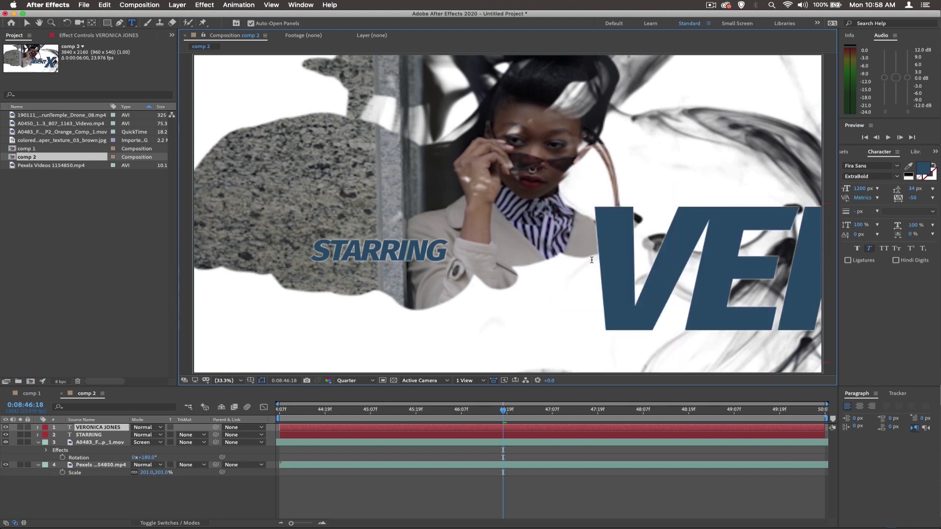
{"action": "left_click", "coordinate": [859, 189]}
{"action": "type", "text": "400"}
{"action": "key", "text": "Return"}
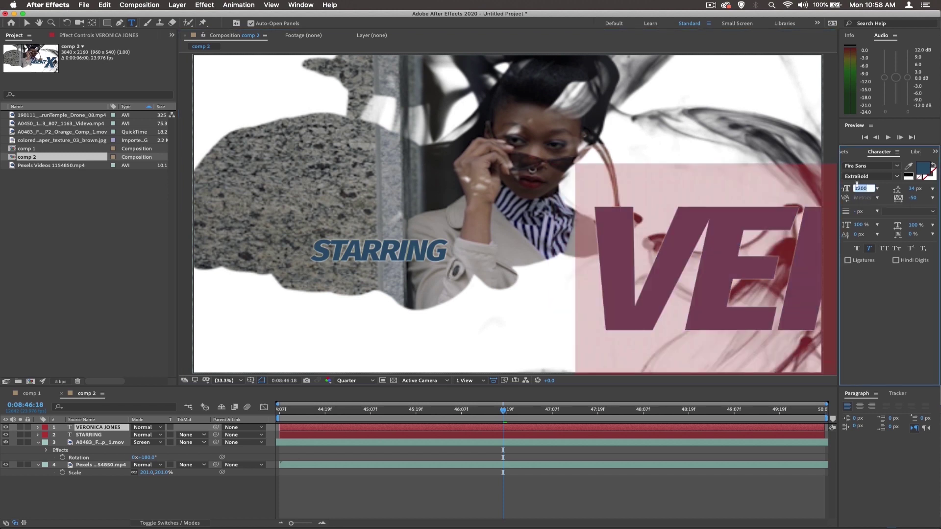
{"action": "key", "text": "v"}
{"action": "left_click_drag", "start_coordinate": [611, 323], "coordinate": [313, 298]}
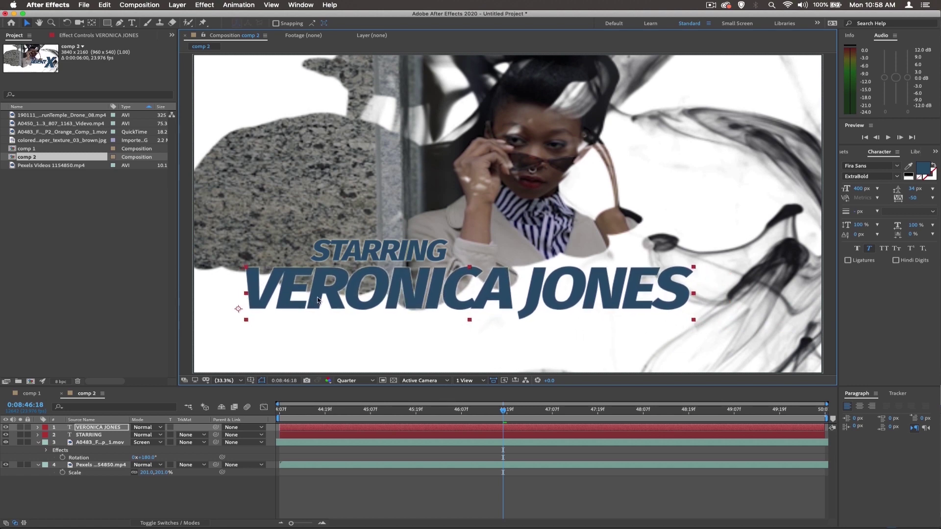
{"action": "left_click", "coordinate": [33, 395]}
{"action": "left_click", "coordinate": [83, 395]}
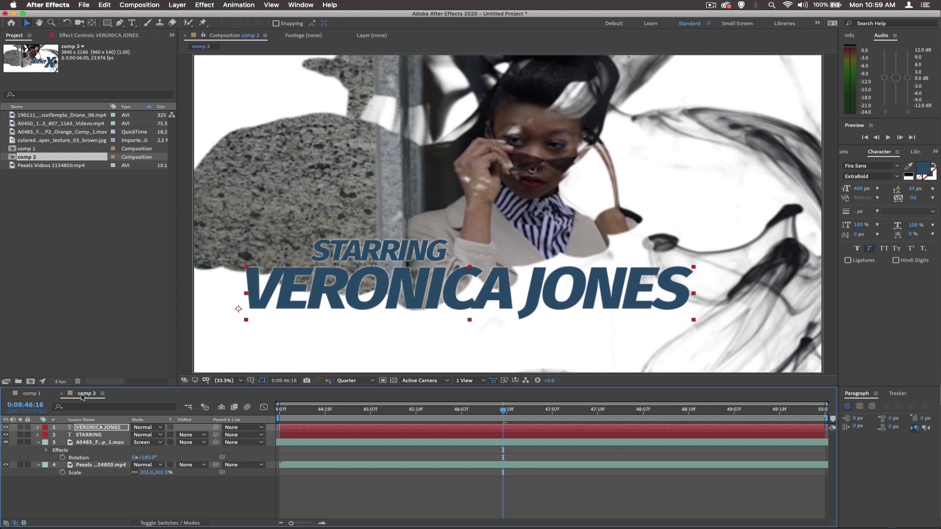
Nest comp 1 in a new composition and rename that composition 'master'
{"action": "left_click_drag", "start_coordinate": [17, 150], "coordinate": [50, 227]}
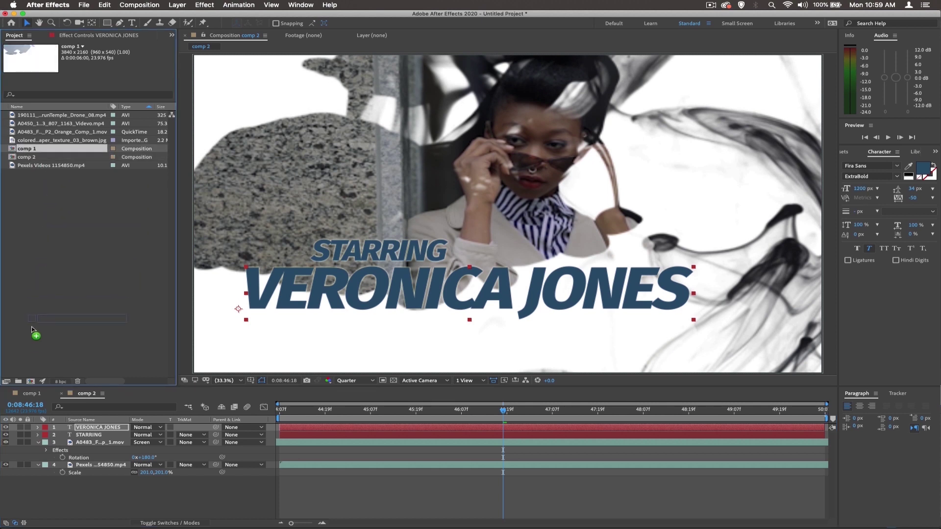
{"action": "left_click_drag", "start_coordinate": [50, 227], "coordinate": [30, 379]}
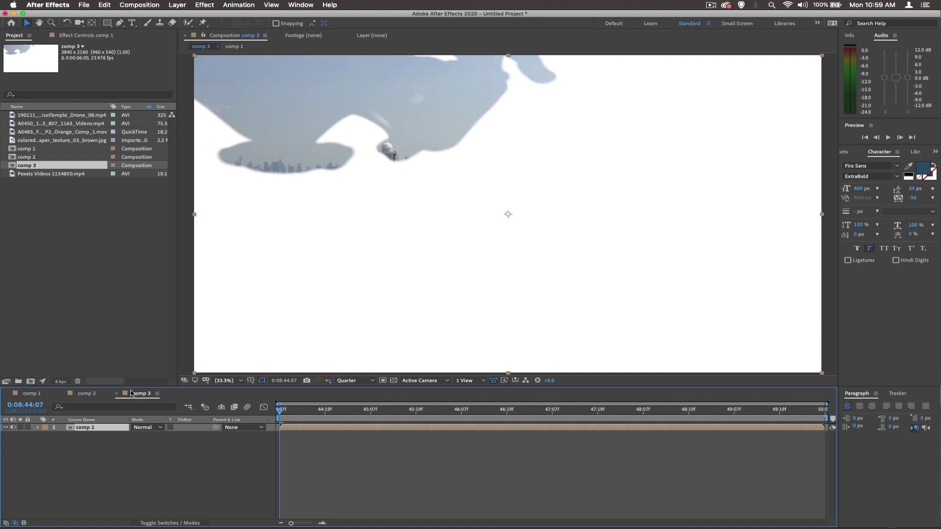
{"action": "key", "text": "Return"}
{"action": "left_click", "coordinate": [34, 167]}
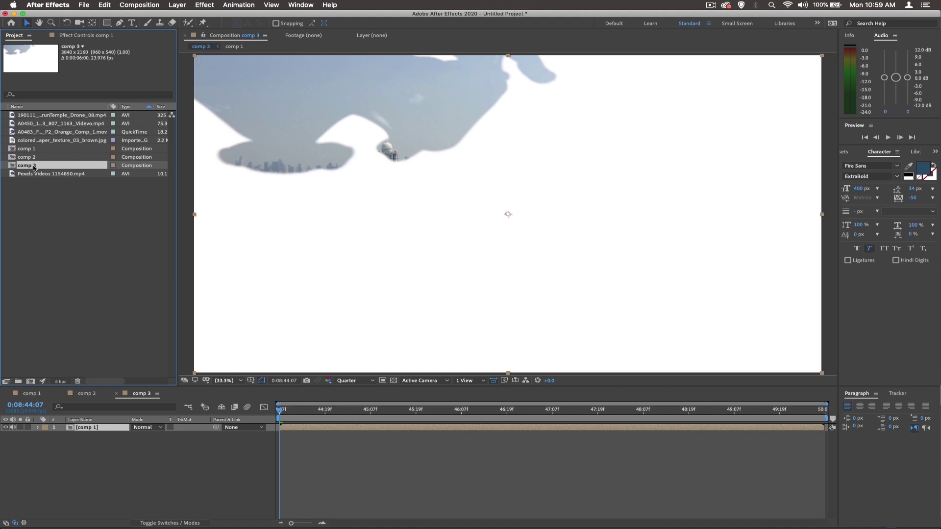
{"action": "key", "text": "Return"}
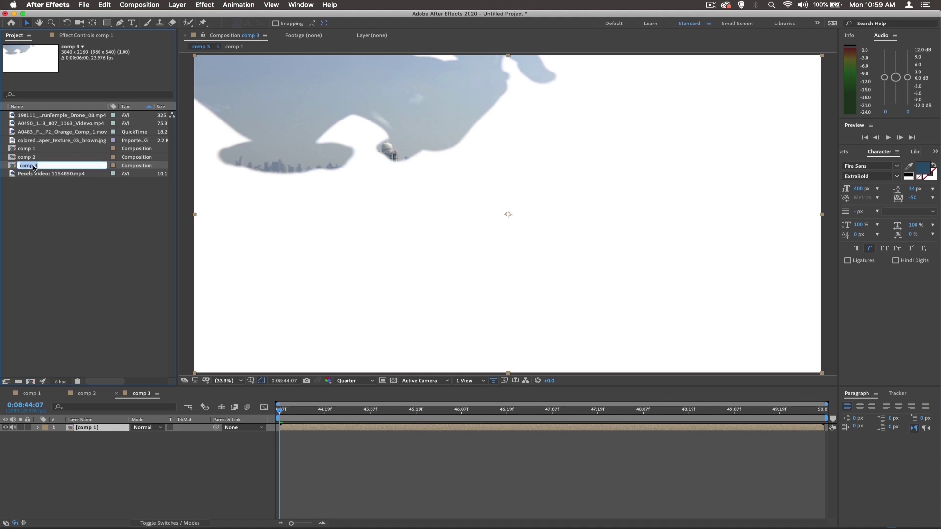
{"action": "type", "text": "master"}
{"action": "key", "text": "Return"}
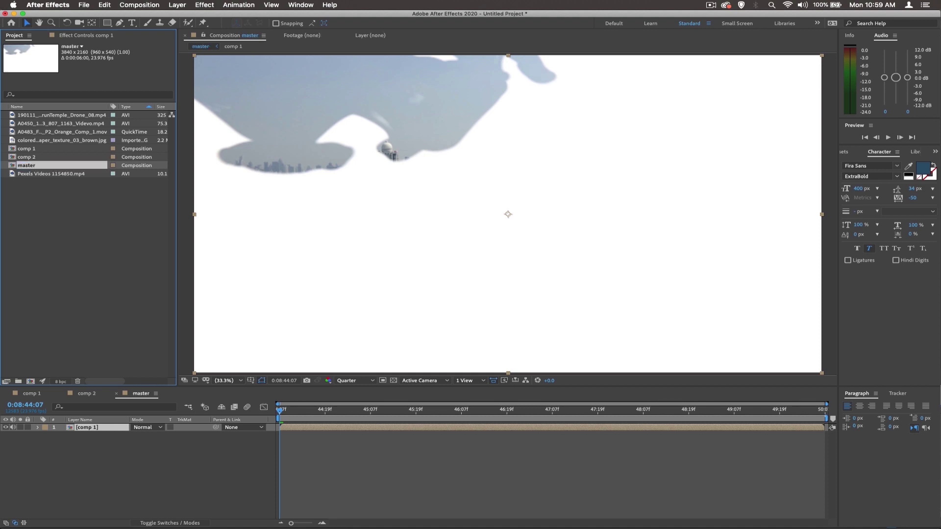
Set the master composition's duration to 0:00:12:00 in Composition Settings
{"action": "left_click", "coordinate": [141, 5]}
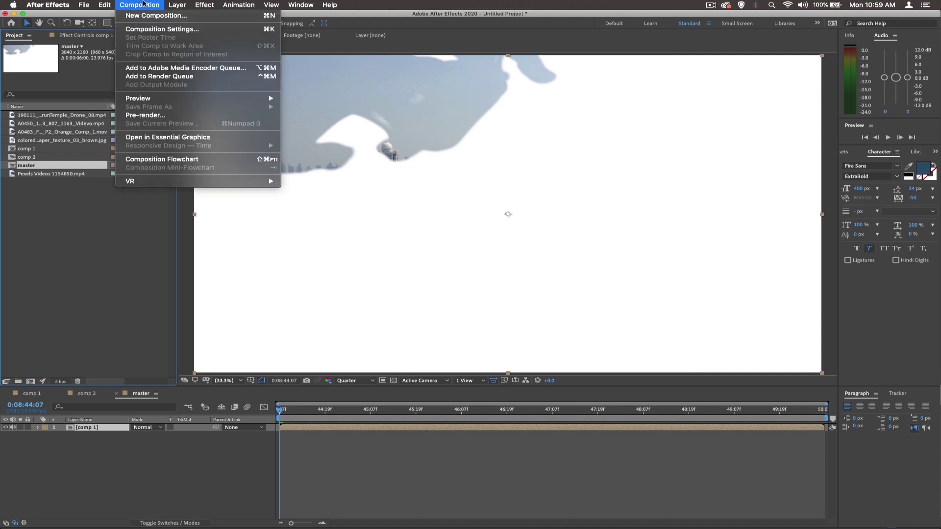
{"action": "left_click", "coordinate": [139, 30]}
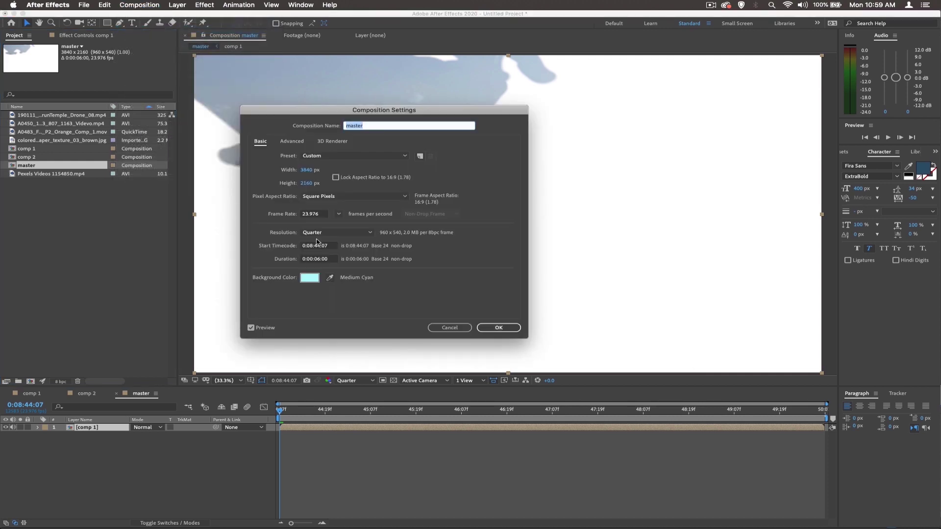
{"action": "left_click", "coordinate": [318, 262]}
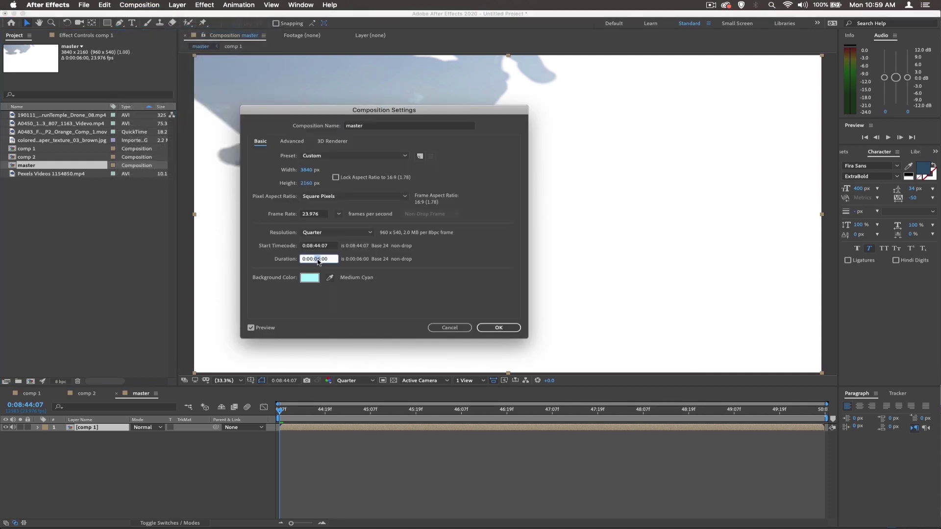
{"action": "type", "text": "12"}
{"action": "key", "text": "Return"}
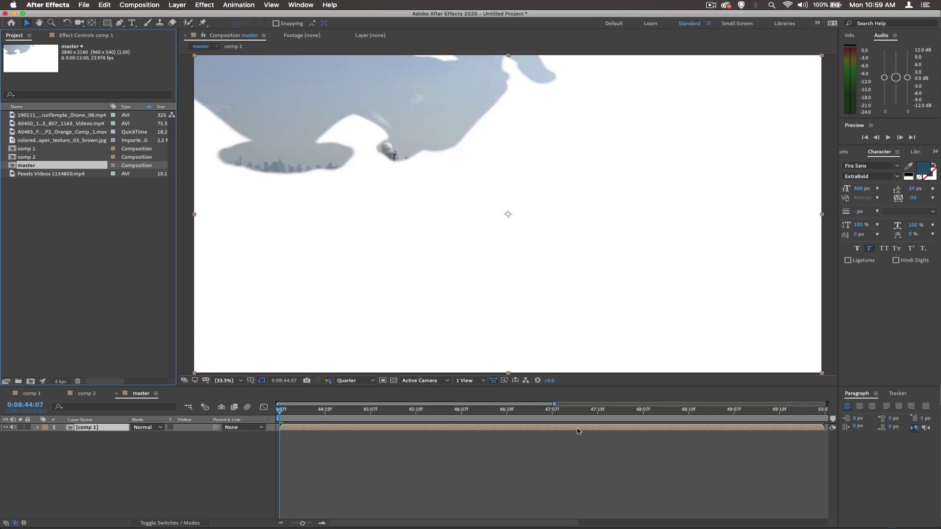
Zoom the timeline out and park the playhead where comp 1 ends
{"action": "left_click_drag", "start_coordinate": [555, 405], "coordinate": [827, 405]}
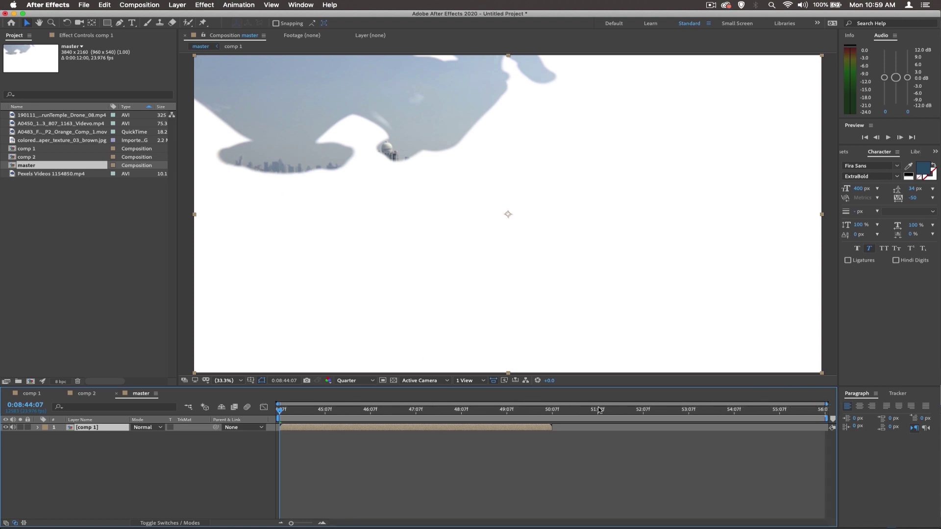
{"action": "left_click", "coordinate": [553, 410]}
{"action": "left_click", "coordinate": [889, 137]}
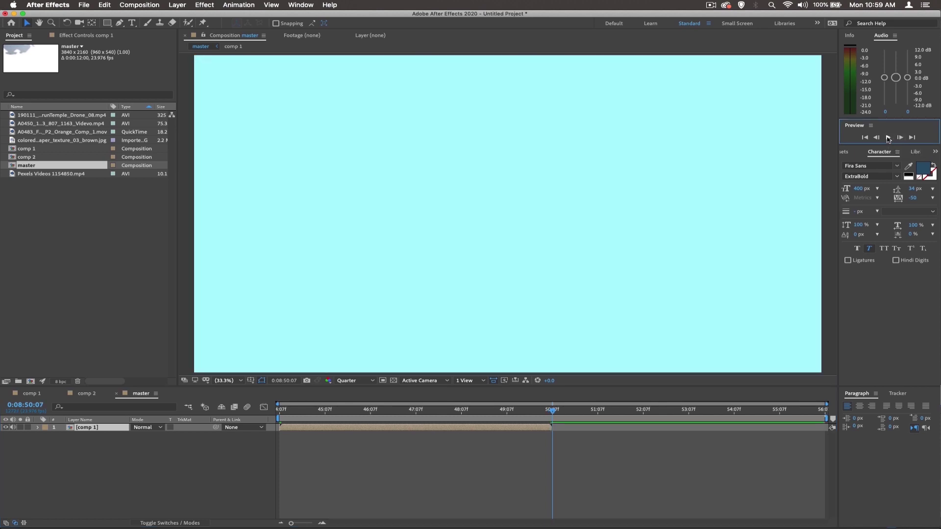
{"action": "left_click", "coordinate": [889, 138]}
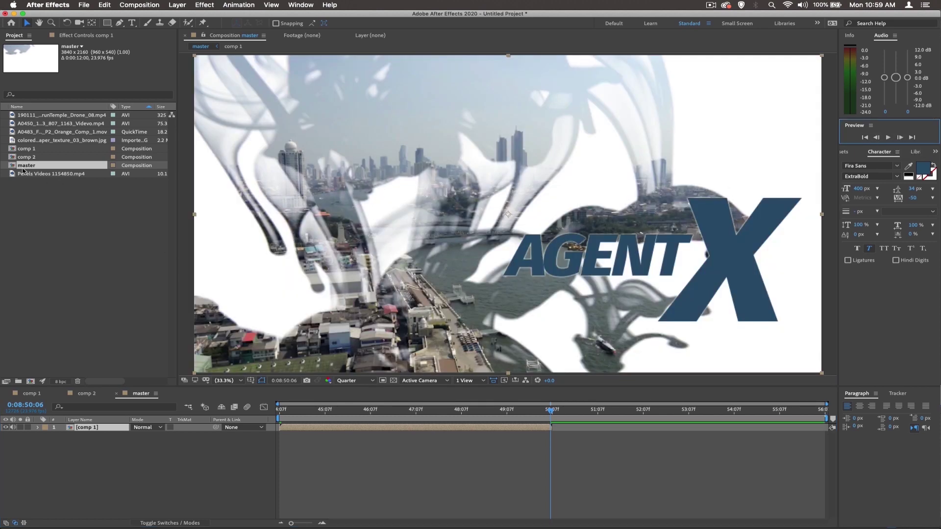
Add comp 2 to master, starting exactly at the playhead where comp 1 ends
{"action": "left_click_drag", "start_coordinate": [20, 157], "coordinate": [82, 437]}
{"action": "left_click_drag", "start_coordinate": [317, 436], "coordinate": [615, 436]}
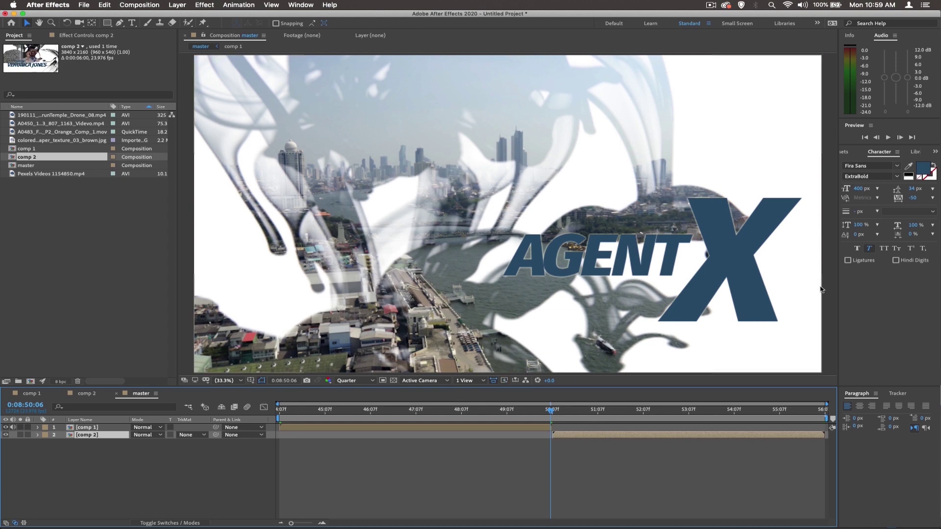
{"action": "left_click", "coordinate": [900, 138]}
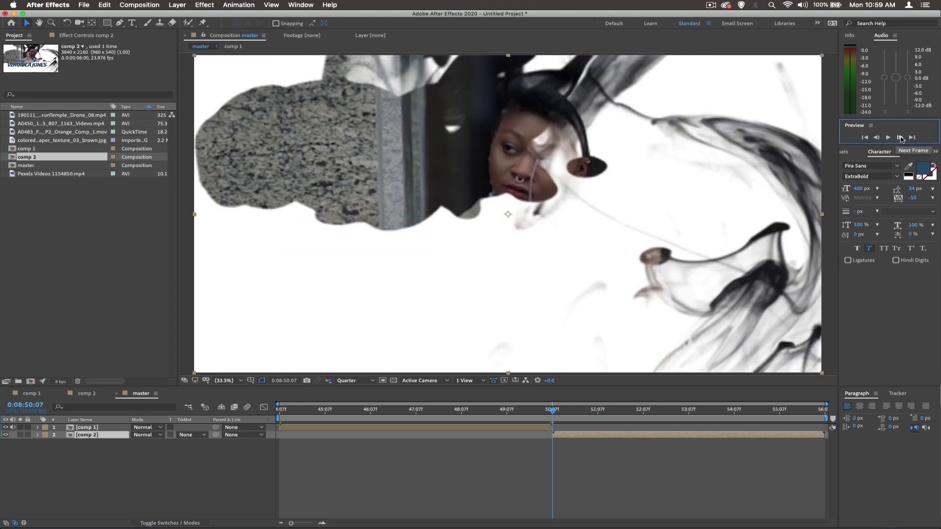
{"action": "left_click", "coordinate": [877, 137]}
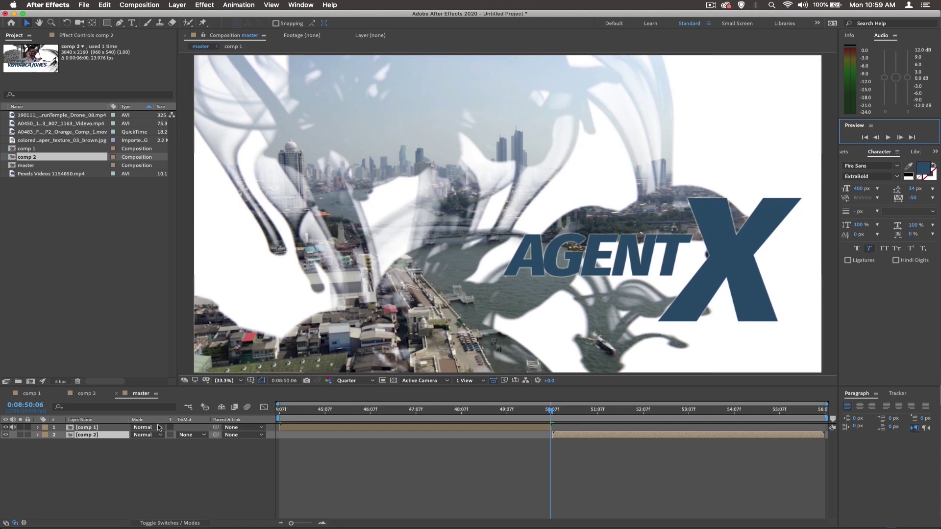
{"action": "left_click", "coordinate": [136, 299]}
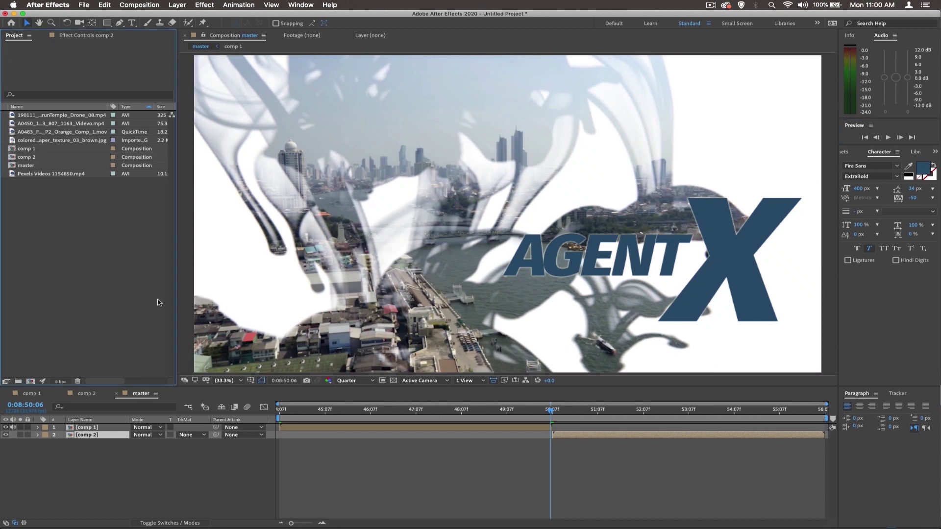
Add the vintage paper texture to master, scaled to about 107% to fill the frame
{"action": "left_click", "coordinate": [13, 142]}
{"action": "left_click_drag", "start_coordinate": [13, 142], "coordinate": [82, 428]}
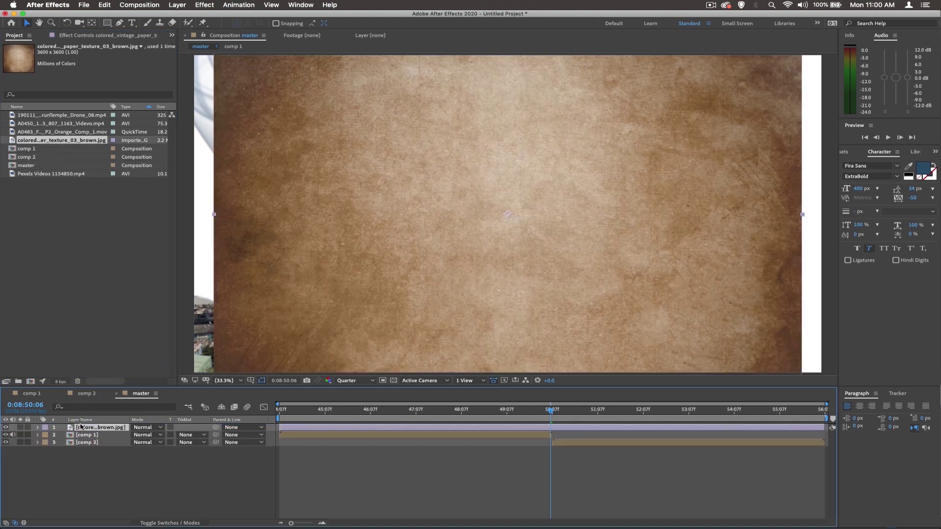
{"action": "key", "text": "s"}
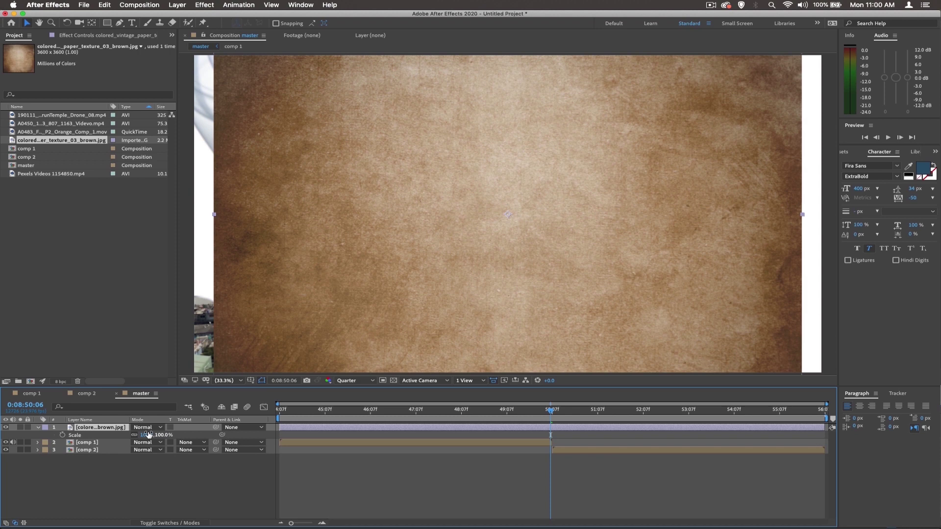
{"action": "left_click_drag", "start_coordinate": [146, 435], "coordinate": [148, 436]}
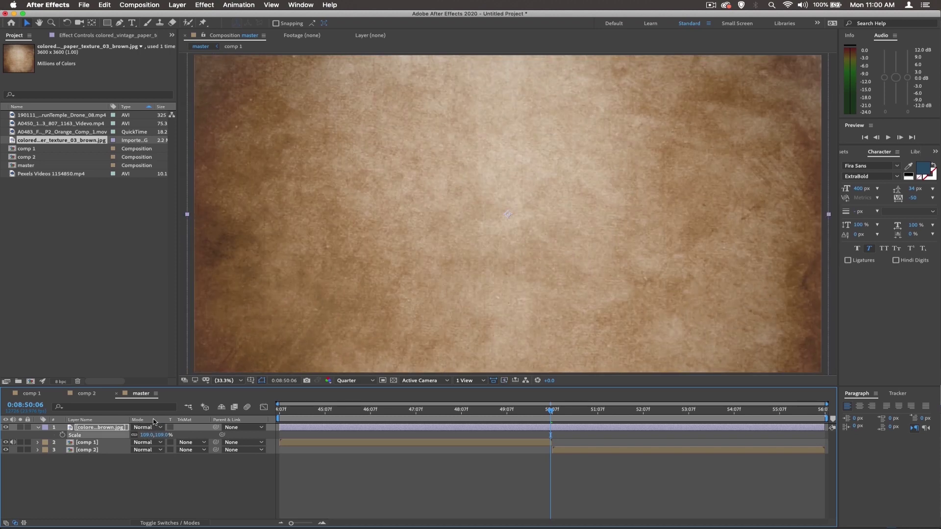
Set the texture layer to 30% opacity with Multiply blending
{"action": "key", "text": "t"}
{"action": "left_click", "coordinate": [138, 437]}
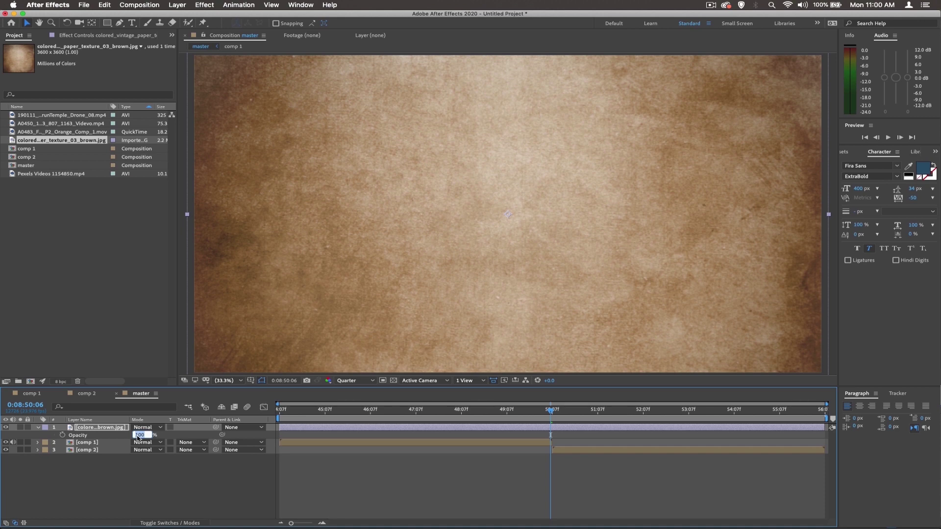
{"action": "type", "text": "50"}
{"action": "key", "text": "Return"}
{"action": "left_click", "coordinate": [145, 427]}
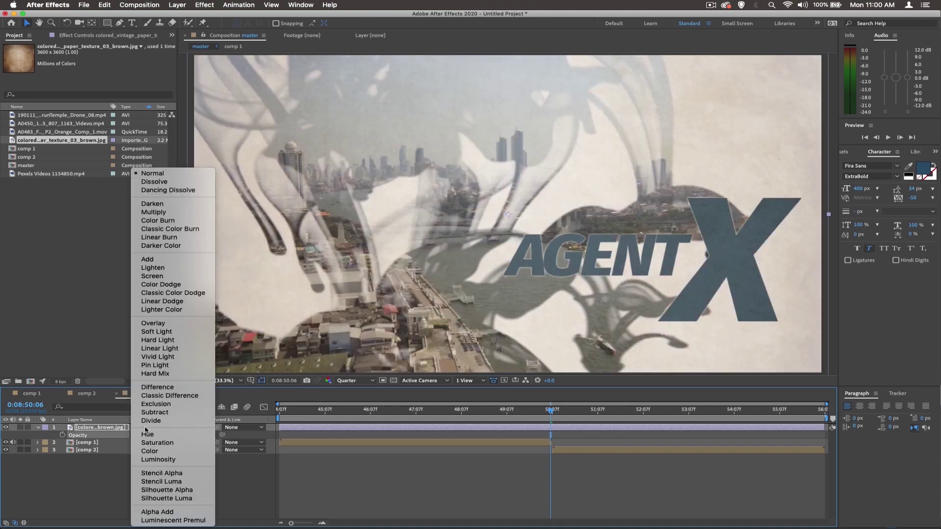
{"action": "left_click", "coordinate": [158, 212]}
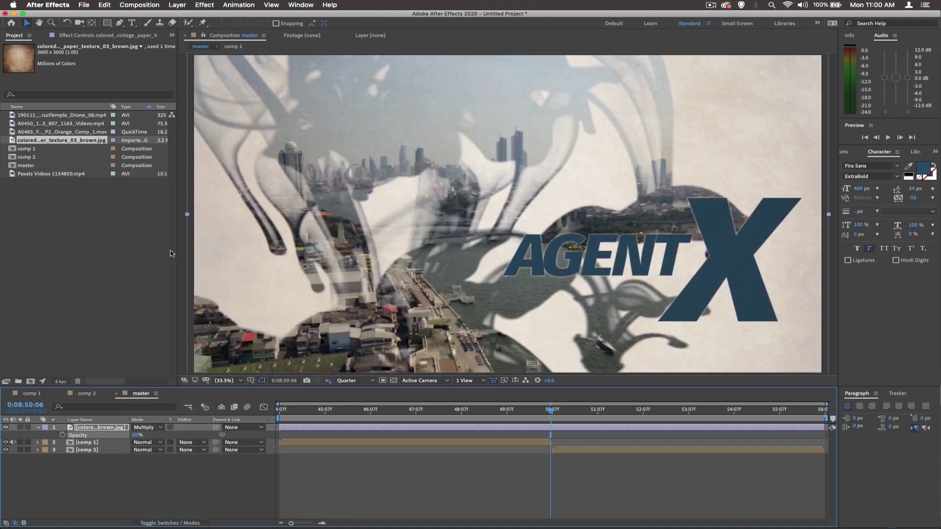
{"action": "left_click_drag", "start_coordinate": [284, 410], "coordinate": [381, 412]}
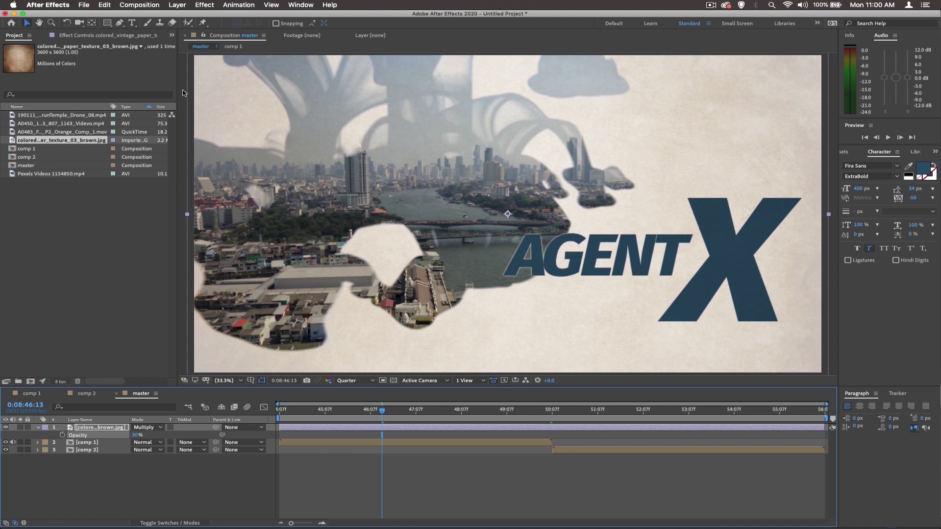
Add a new full-frame black solid layer on top of the master composition
{"action": "left_click", "coordinate": [179, 7]}
{"action": "mouse_move", "coordinate": [181, 16]}
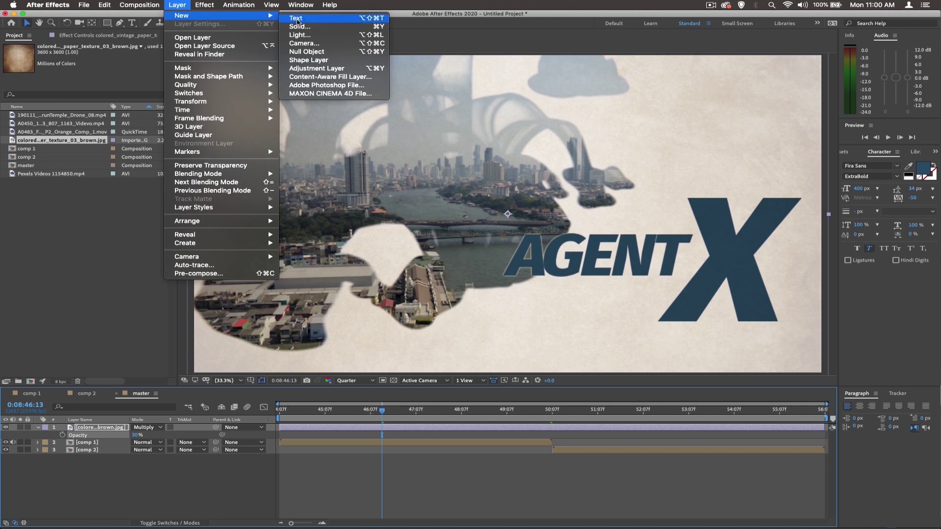
{"action": "left_click", "coordinate": [300, 27]}
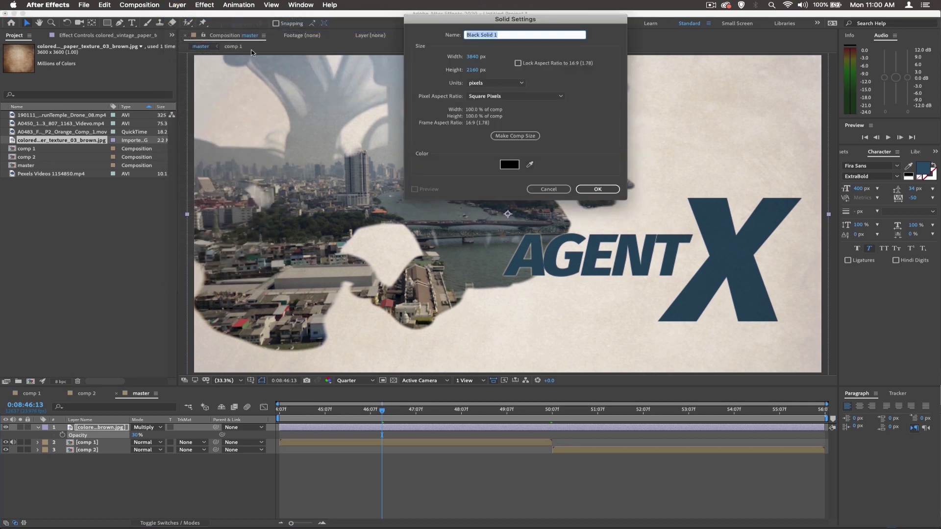
{"action": "left_click", "coordinate": [596, 193]}
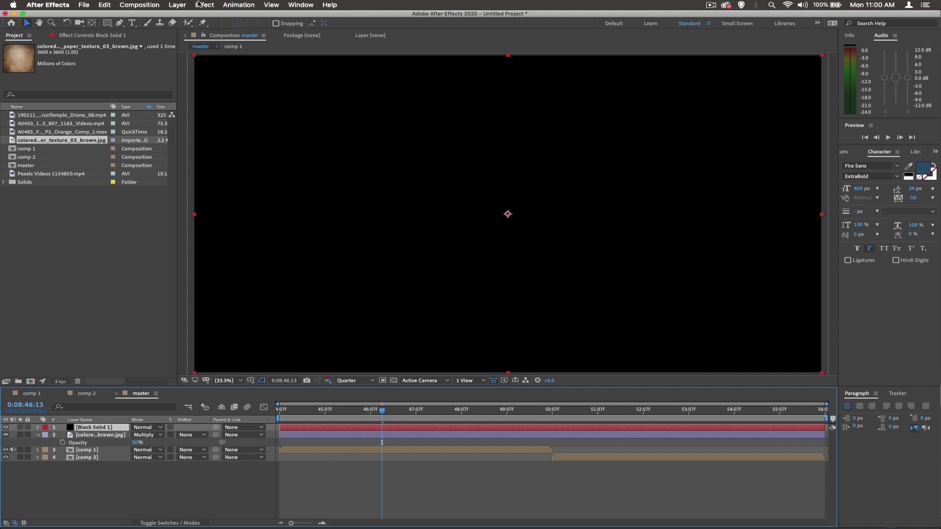
{"action": "left_click", "coordinate": [199, 6]}
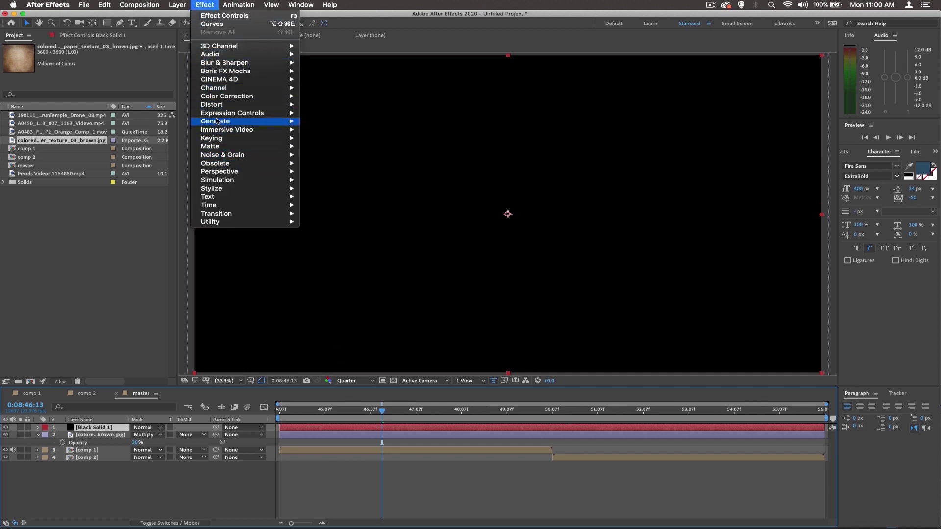
{"action": "mouse_move", "coordinate": [215, 121]}
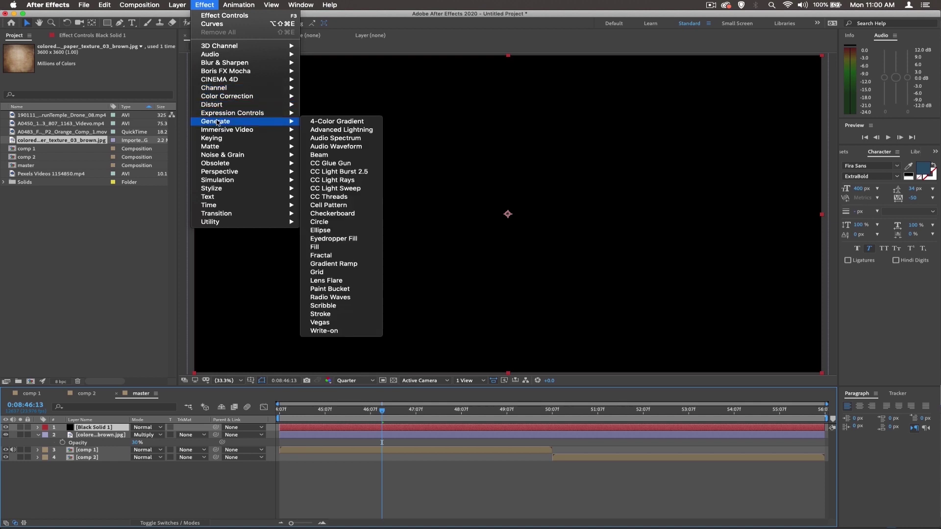
Apply Gradient Ramp, moving its start point right along the top and end point left along the bottom
{"action": "left_click", "coordinate": [320, 265]}
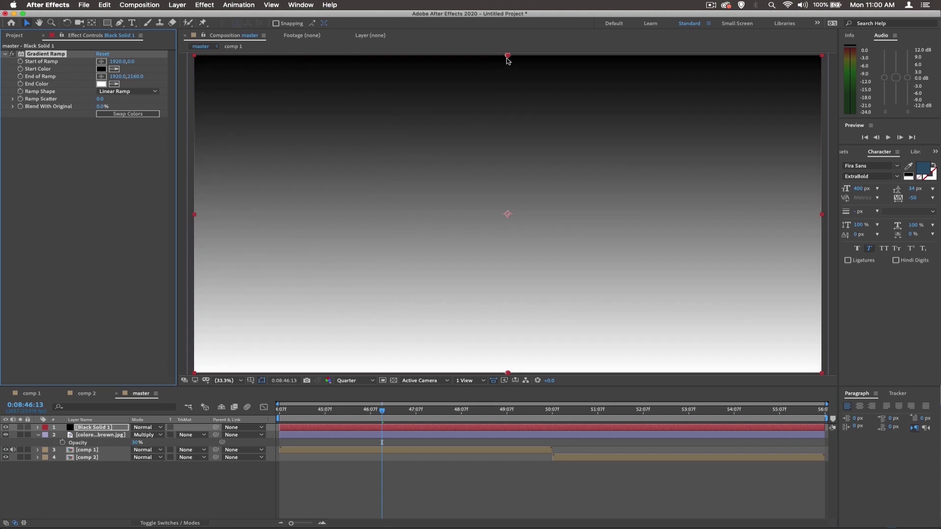
{"action": "left_click_drag", "start_coordinate": [507, 59], "coordinate": [559, 64]}
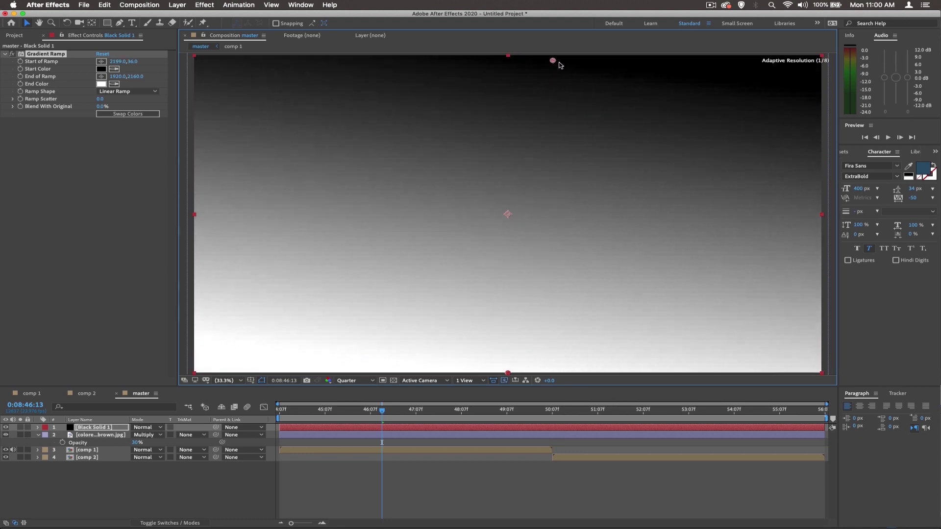
{"action": "left_click_drag", "start_coordinate": [560, 65], "coordinate": [605, 62]}
{"action": "left_click_drag", "start_coordinate": [508, 373], "coordinate": [433, 373]}
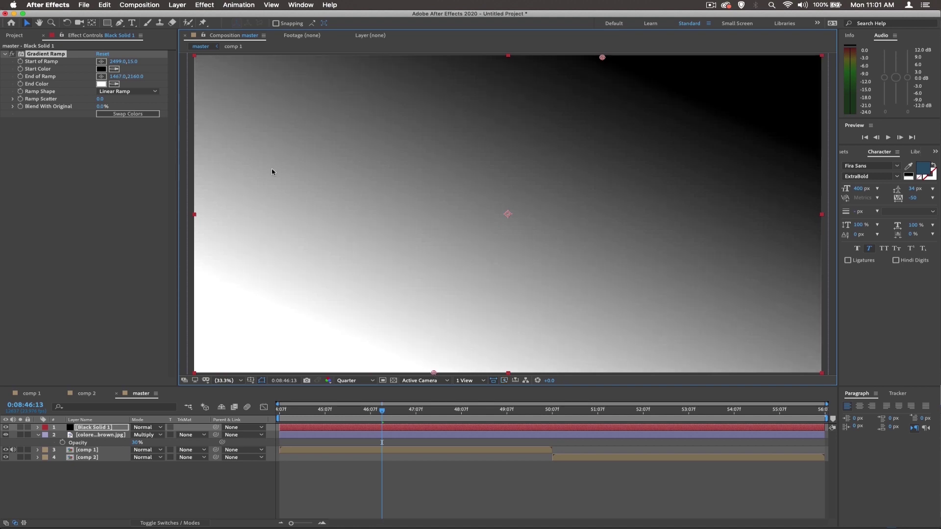
Set the gradient Start Color to hex 5C0936 and End Color to F4E57A
{"action": "left_click", "coordinate": [102, 70]}
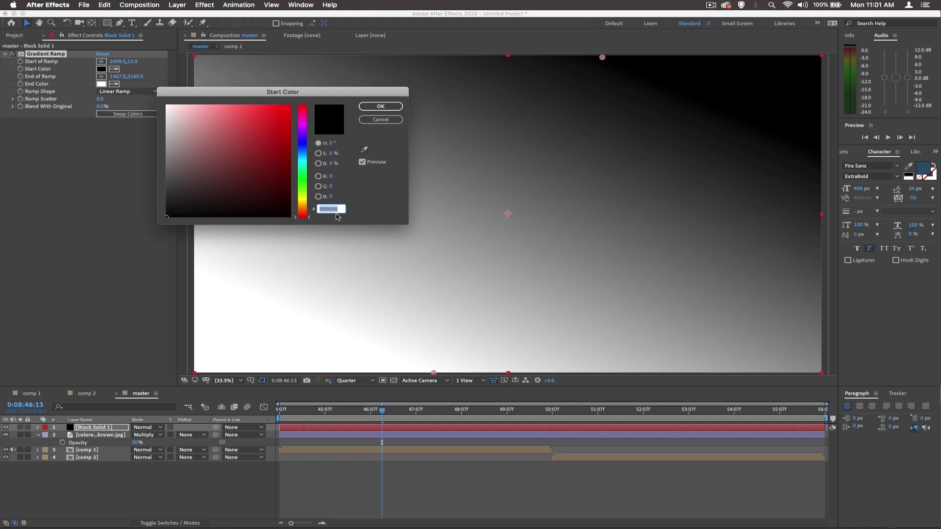
{"action": "type", "text": "5"}
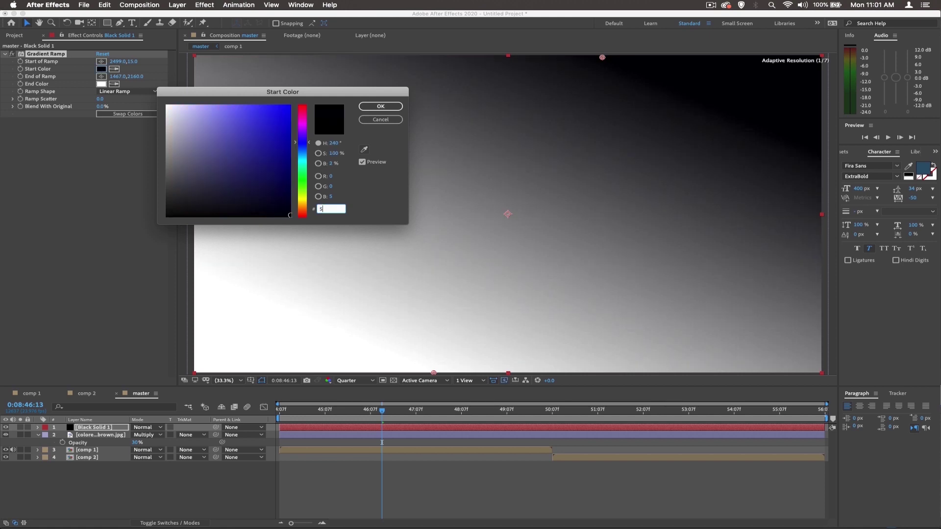
{"action": "type", "text": "C0"}
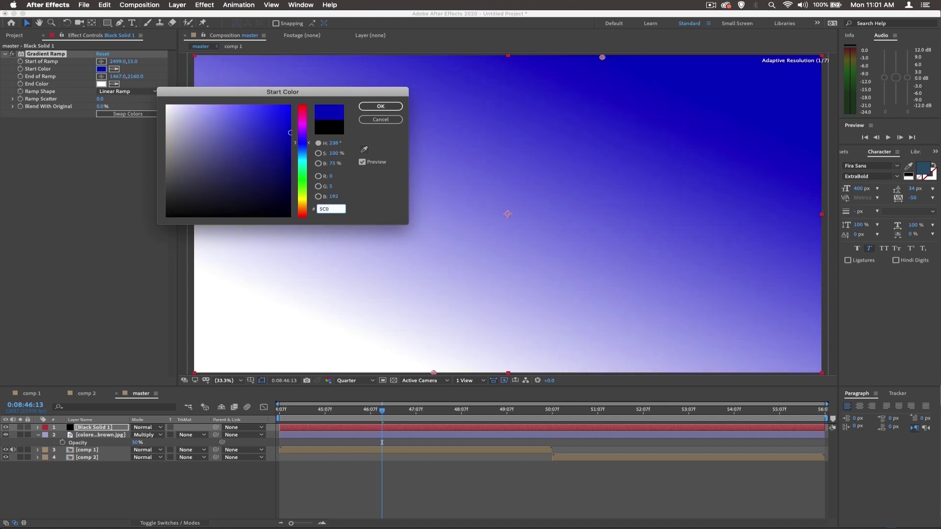
{"action": "type", "text": "936"}
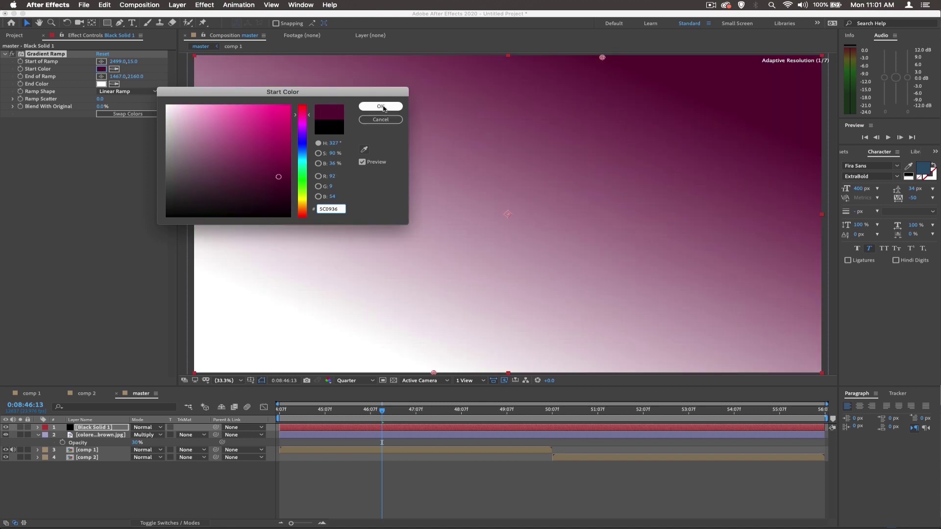
{"action": "left_click", "coordinate": [382, 108]}
{"action": "left_click", "coordinate": [101, 84]}
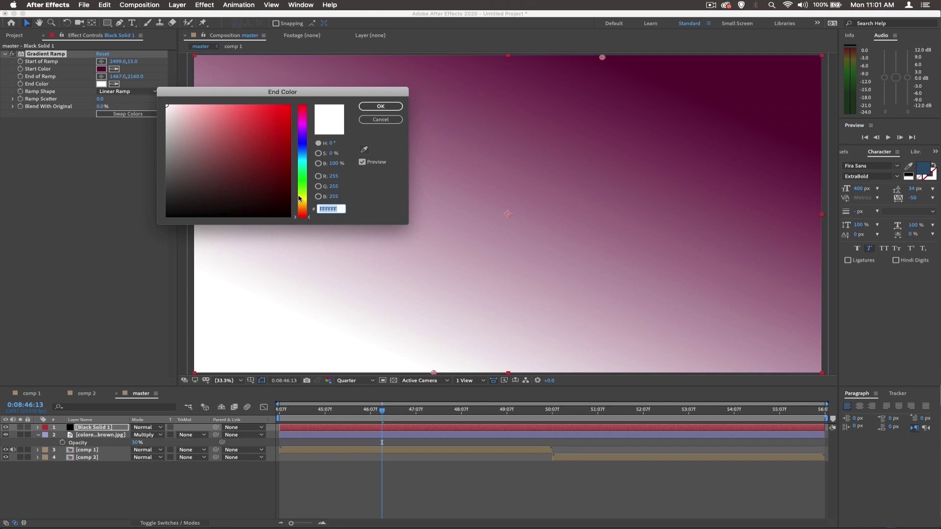
{"action": "type", "text": "F4E"}
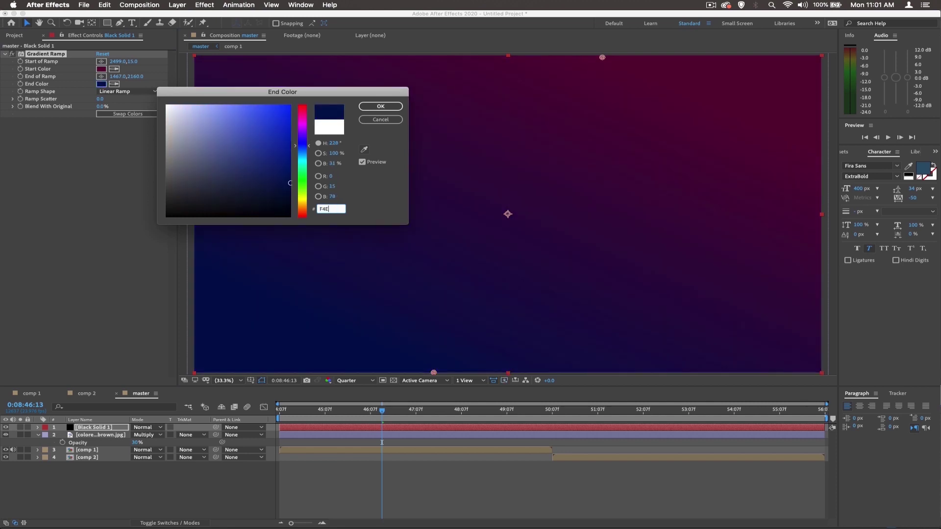
{"action": "type", "text": "57"}
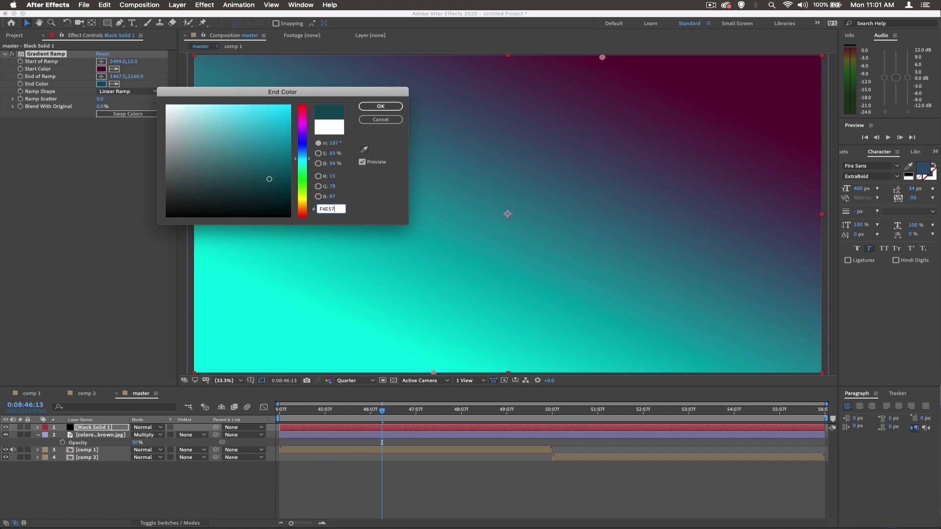
{"action": "type", "text": "A"}
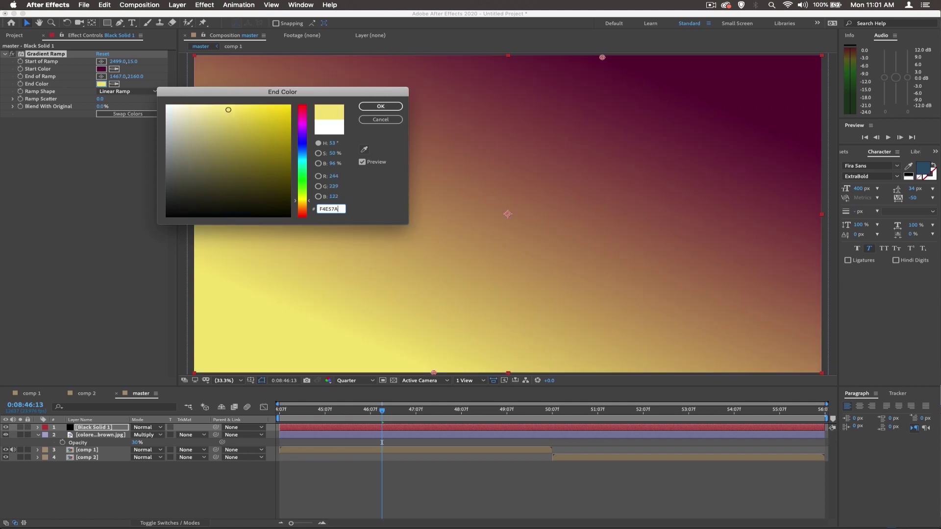
{"action": "key", "text": "Return"}
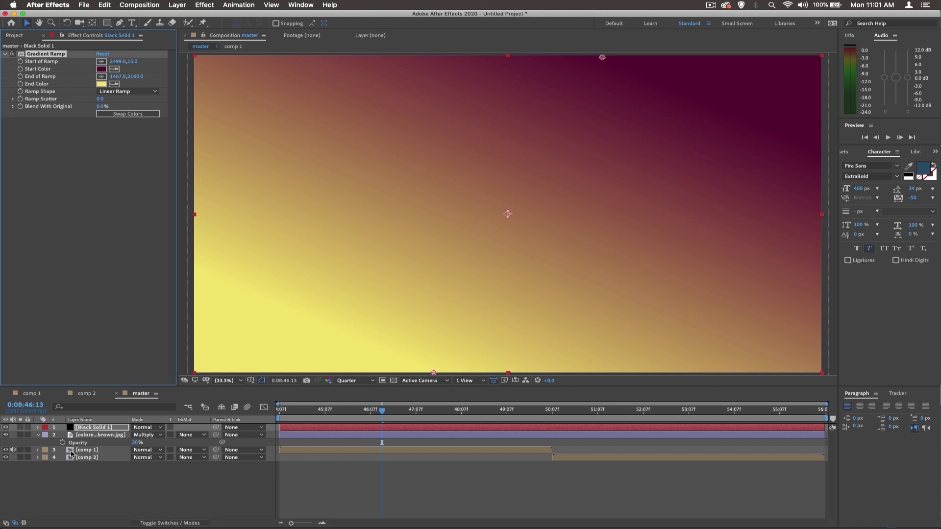
Set Black Solid 1's blend mode to Overlay and preview later frames
{"action": "left_click", "coordinate": [148, 428]}
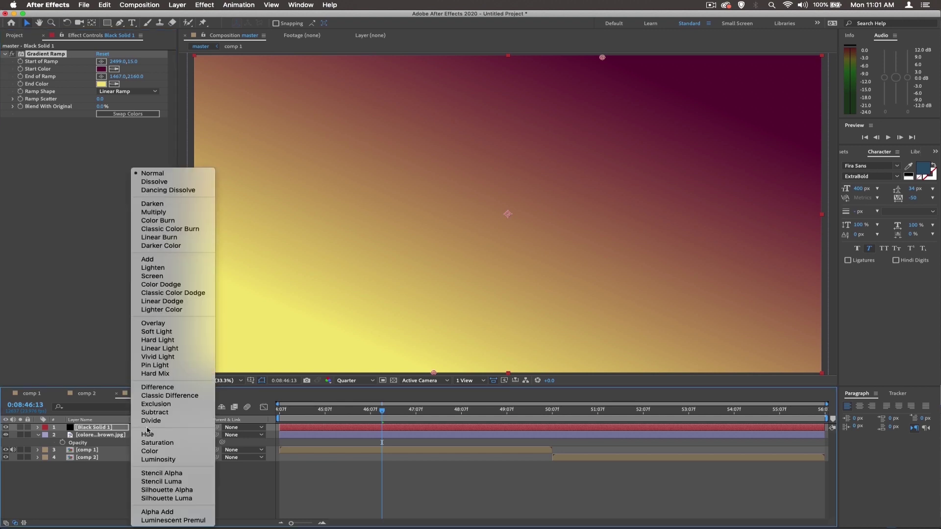
{"action": "left_click", "coordinate": [159, 325]}
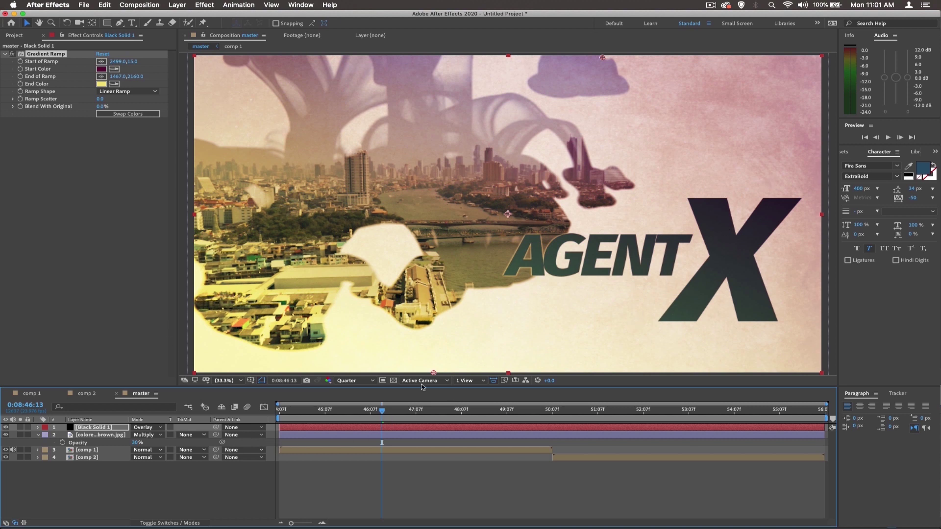
{"action": "left_click", "coordinate": [428, 414]}
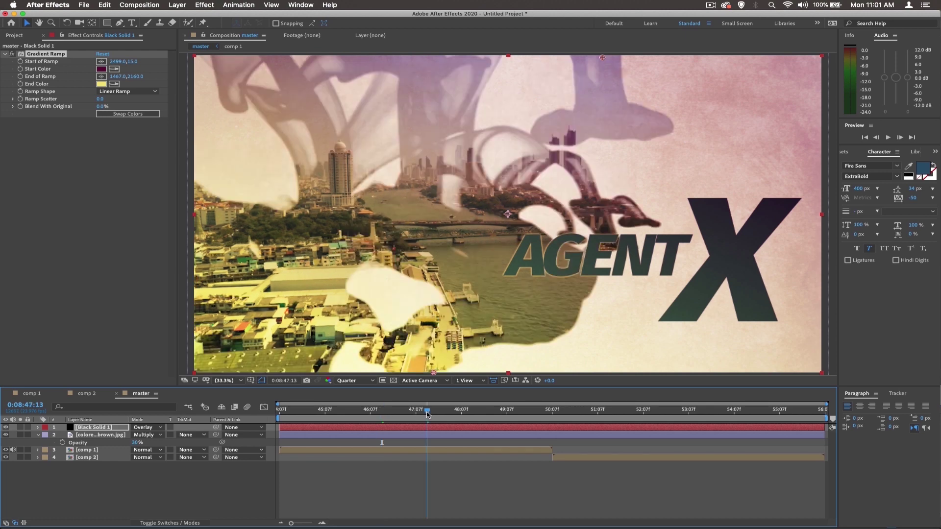
{"action": "left_click", "coordinate": [494, 414]}
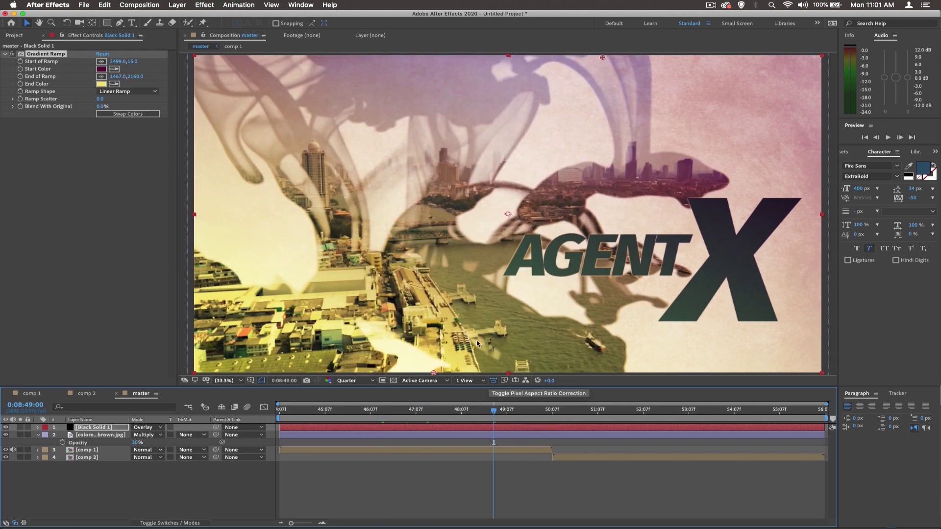
{"action": "left_click", "coordinate": [140, 5]}
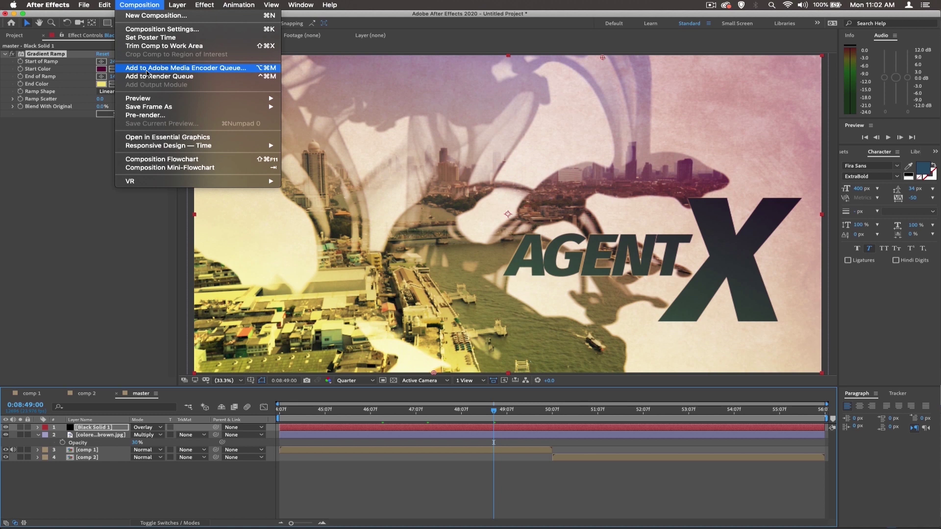
{"action": "left_click", "coordinate": [126, 217]}
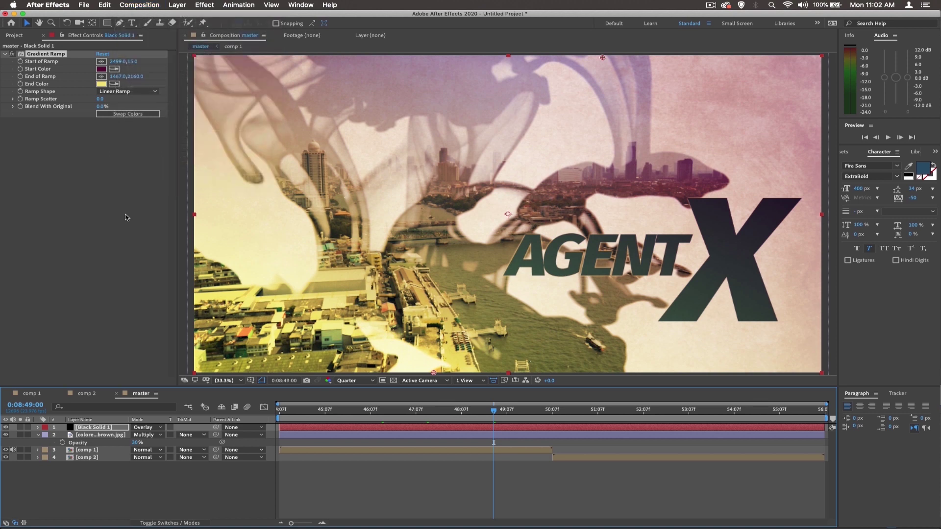